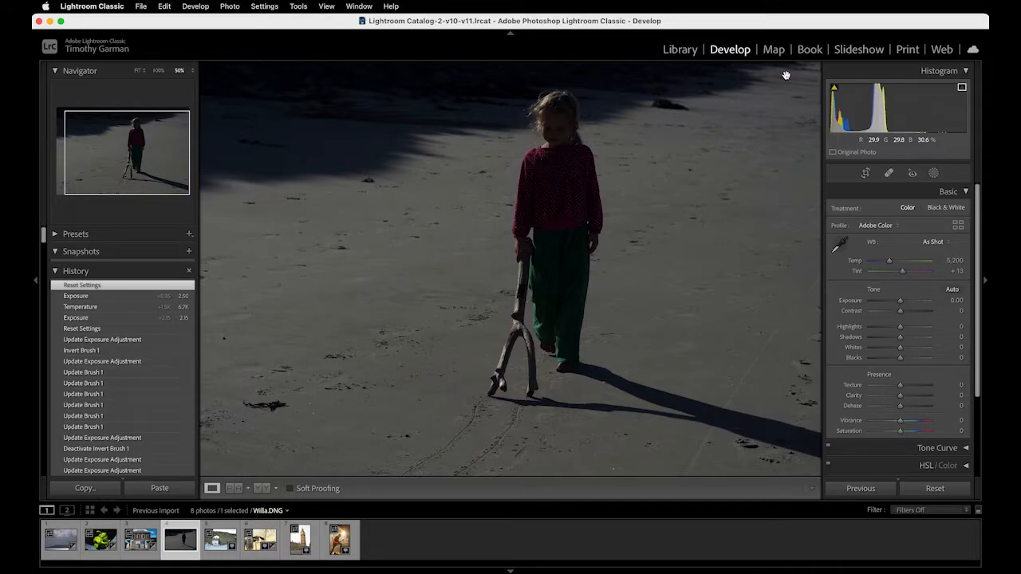
- Brighten the underexposed beach photo by setting Exposure to +1.80 and Shadows to +86 in the Basic adjustments
{"action": "left_click", "coordinate": [963, 192]}
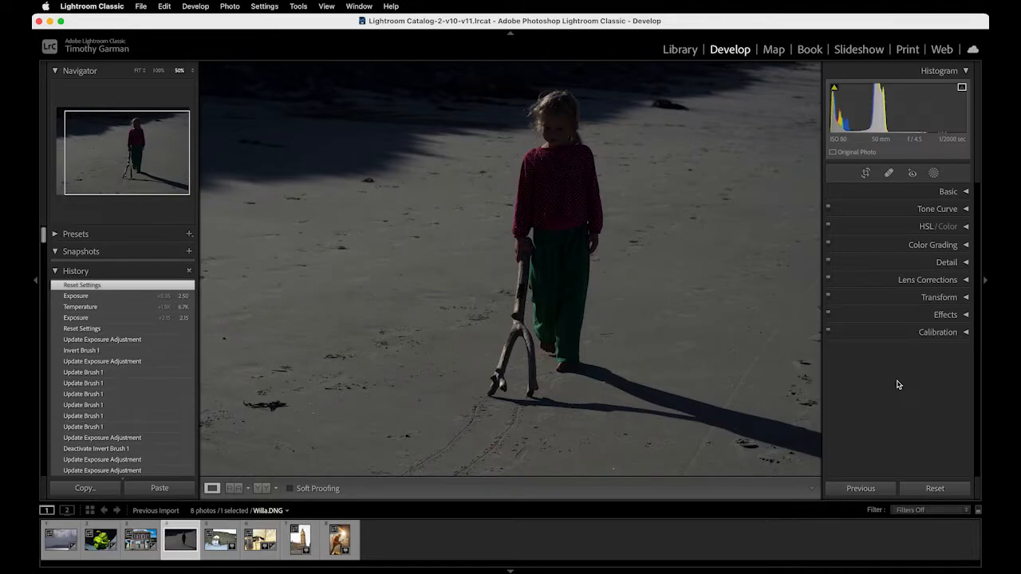
{"action": "left_click", "coordinate": [966, 193]}
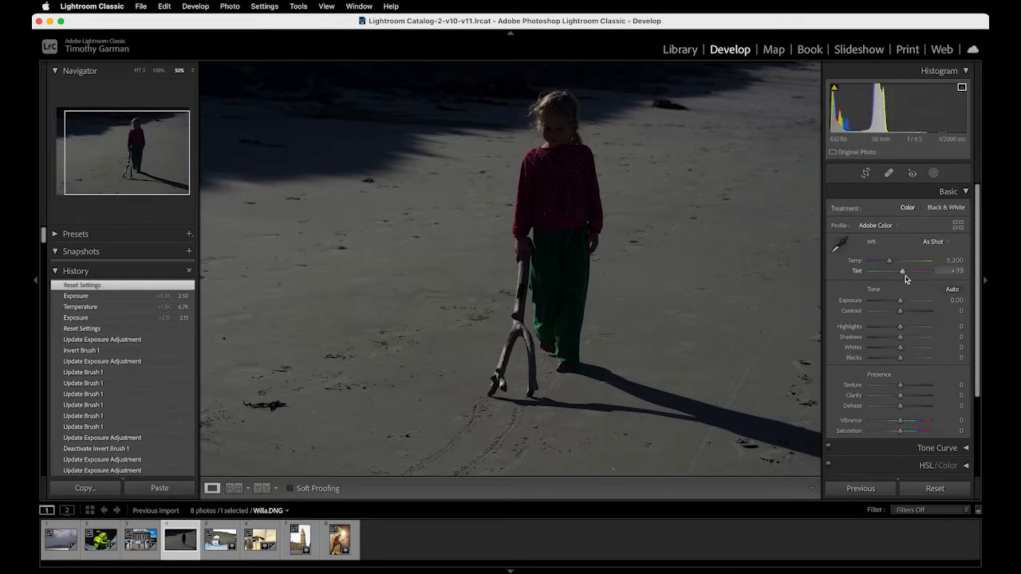
{"action": "left_click_drag", "start_coordinate": [901, 303], "coordinate": [912, 304]}
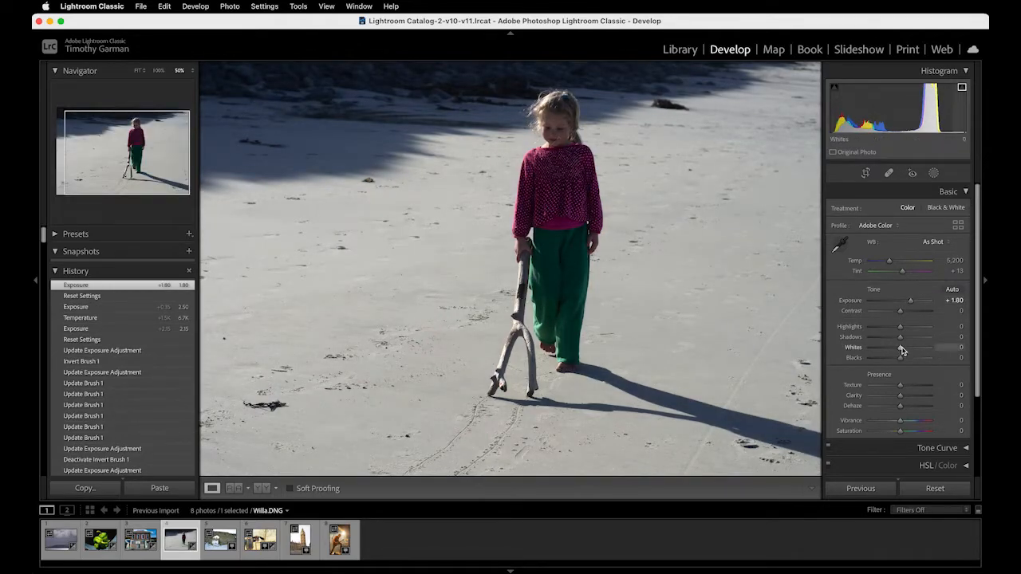
{"action": "left_click_drag", "start_coordinate": [900, 337], "coordinate": [904, 340]}
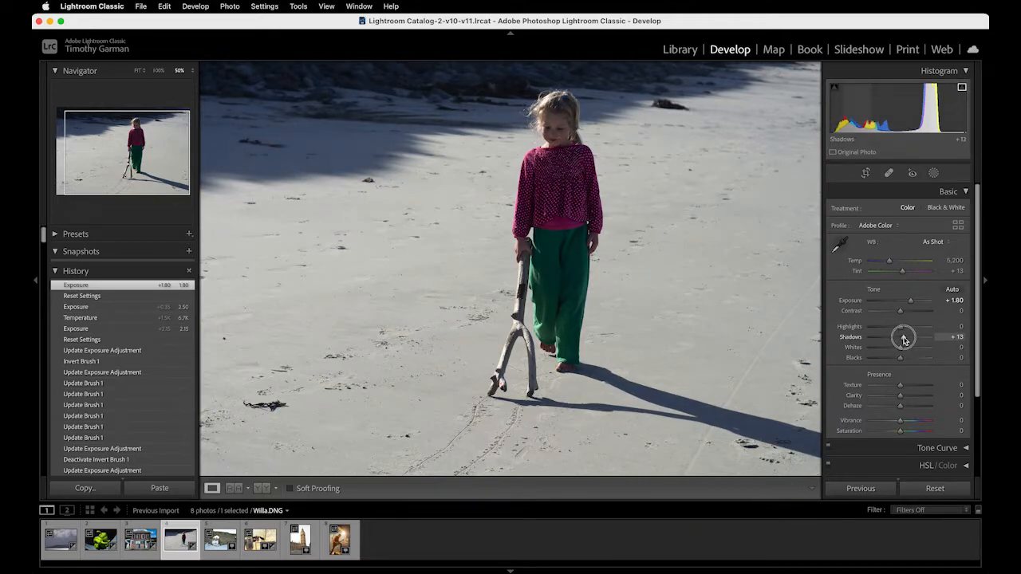
{"action": "left_click_drag", "start_coordinate": [904, 340], "coordinate": [926, 340]}
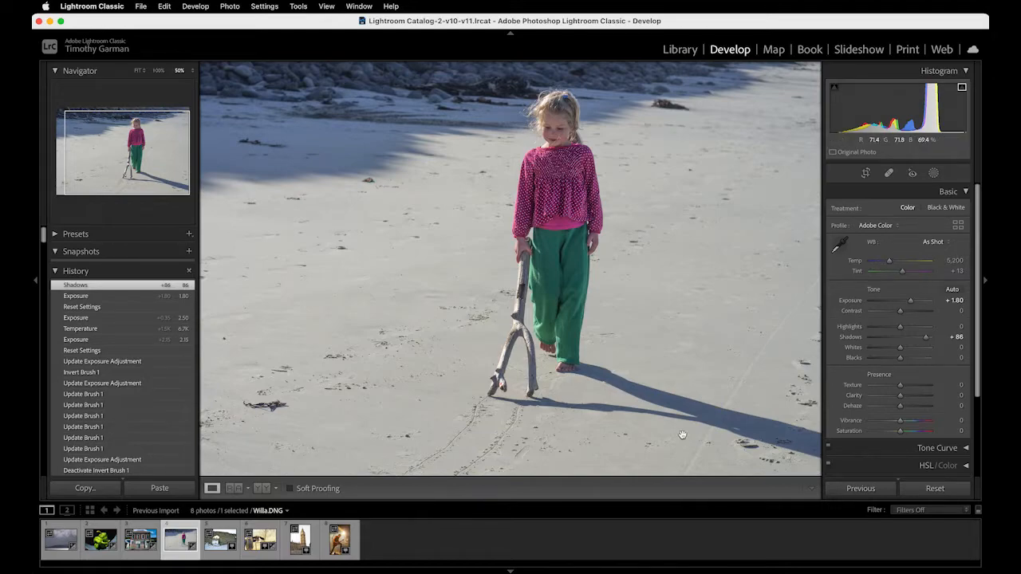
- Warm the photo's white balance by raising the colour temperature to 7,159
{"action": "left_click", "coordinate": [890, 262]}
{"action": "mouse_move", "coordinate": [889, 262]}
{"action": "left_mouse_down"}
{"action": "mouse_move", "coordinate": [915, 266]}
{"action": "mouse_move", "coordinate": [900, 264]}
{"action": "left_mouse_up"}
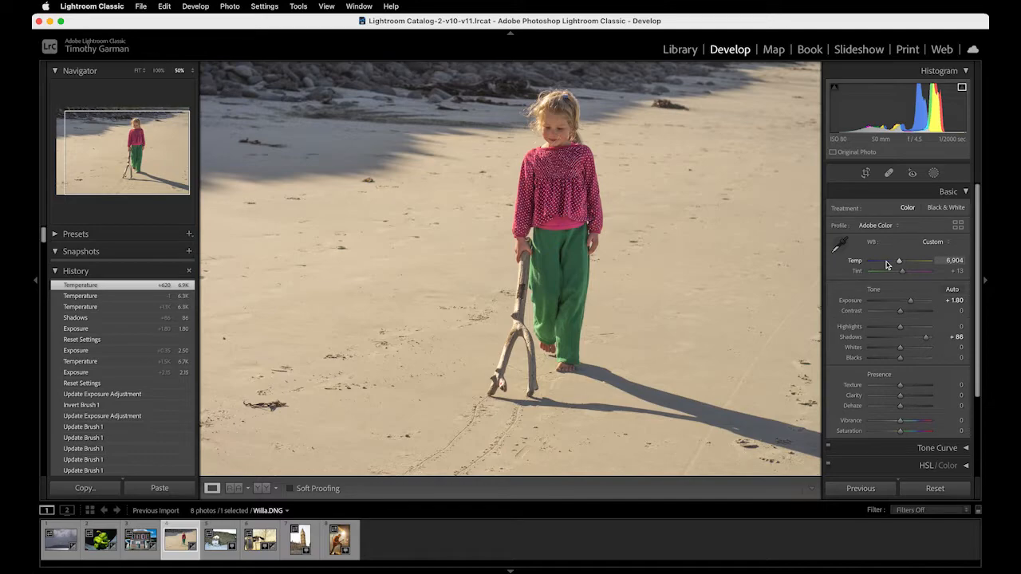
{"action": "left_click", "coordinate": [899, 263]}
{"action": "left_click_drag", "start_coordinate": [900, 263], "coordinate": [900, 265]}
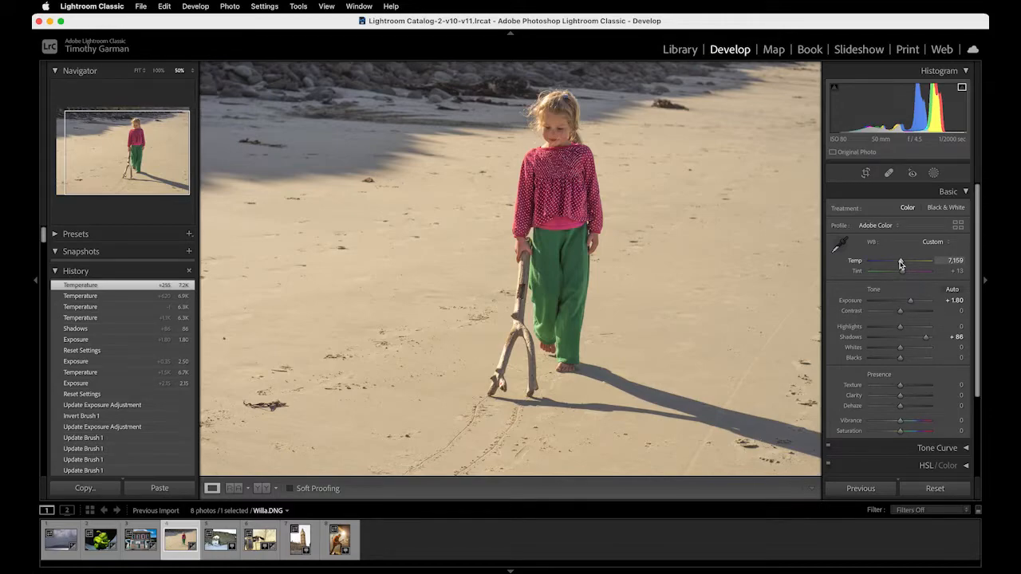
- Open the photo as a smart object in Photoshop, view its raw settings in Camera Raw, and dismiss Camera Raw without changes
{"action": "right_click", "coordinate": [644, 241]}
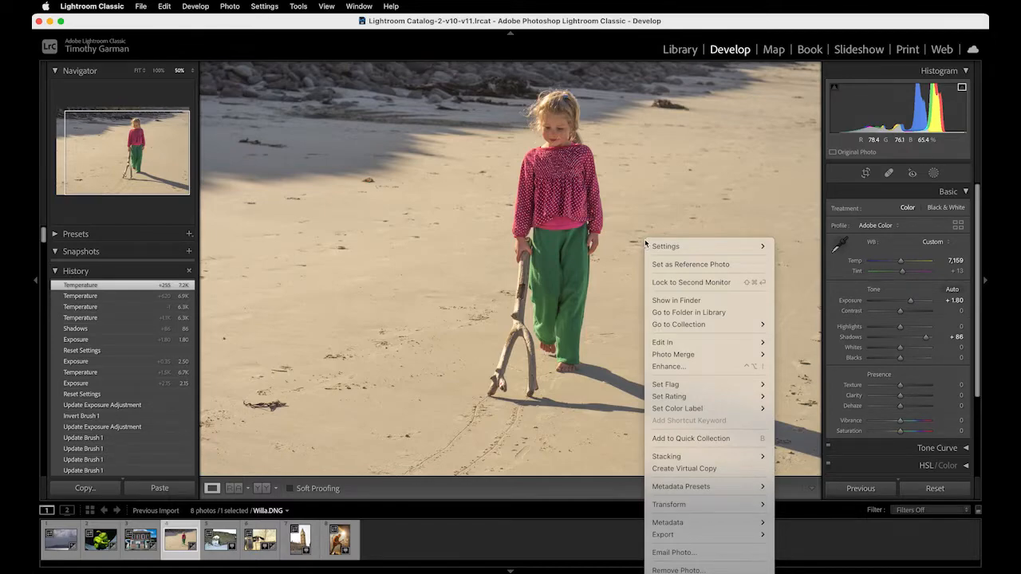
{"action": "mouse_move", "coordinate": [669, 344]}
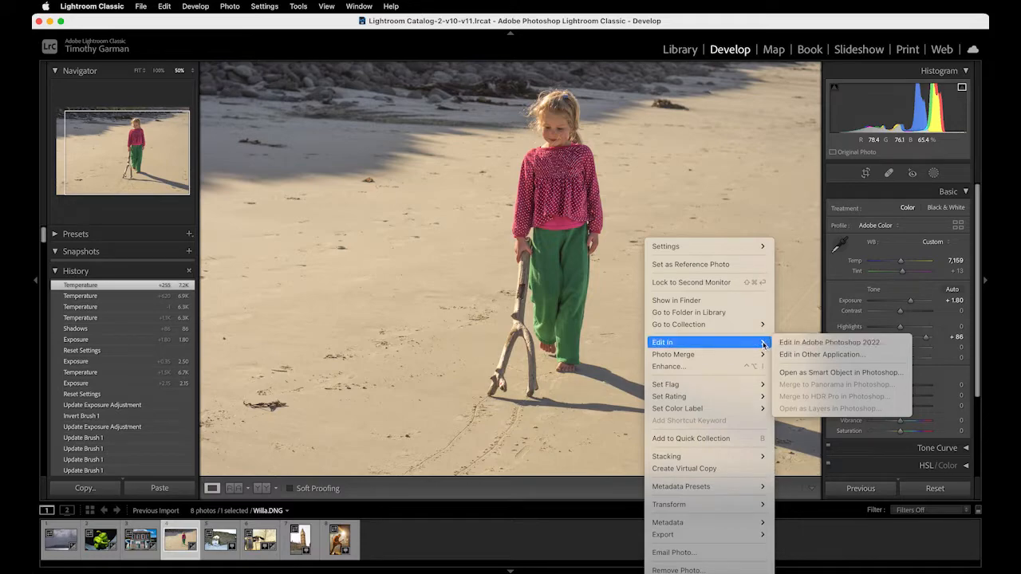
{"action": "left_click", "coordinate": [805, 374]}
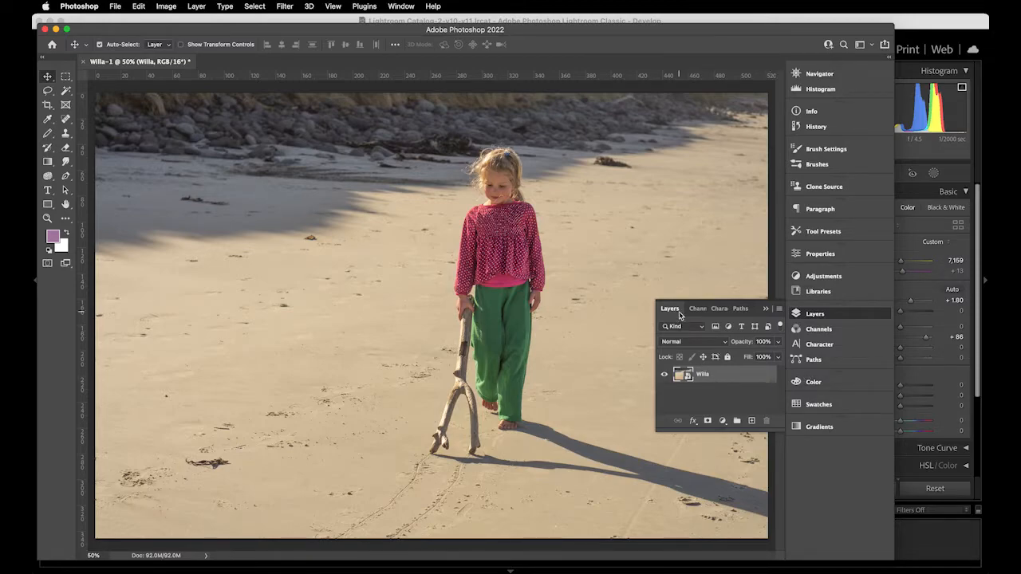
{"action": "double_click", "coordinate": [687, 377]}
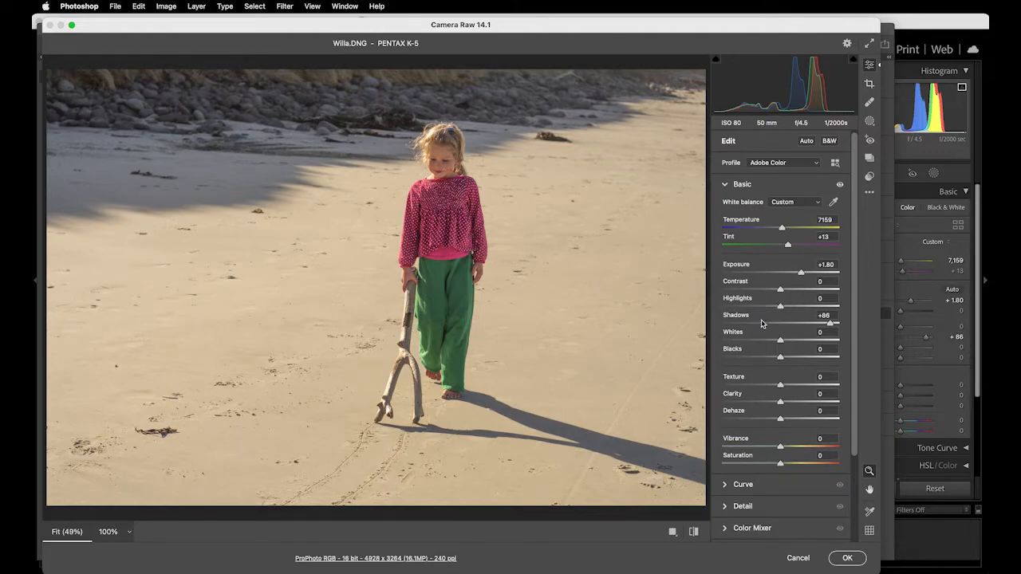
{"action": "left_click", "coordinate": [801, 558]}
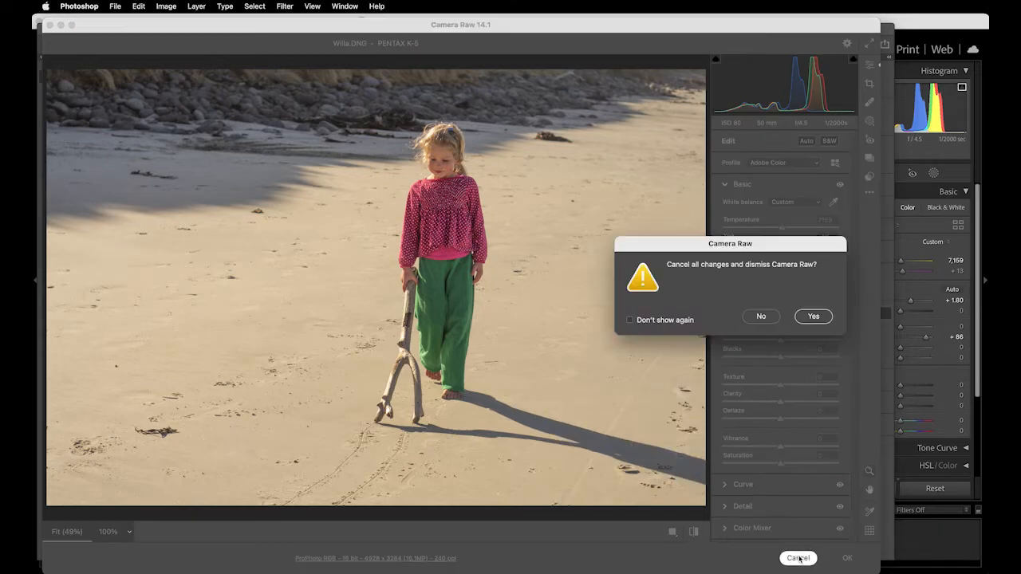
{"action": "left_click", "coordinate": [814, 318]}
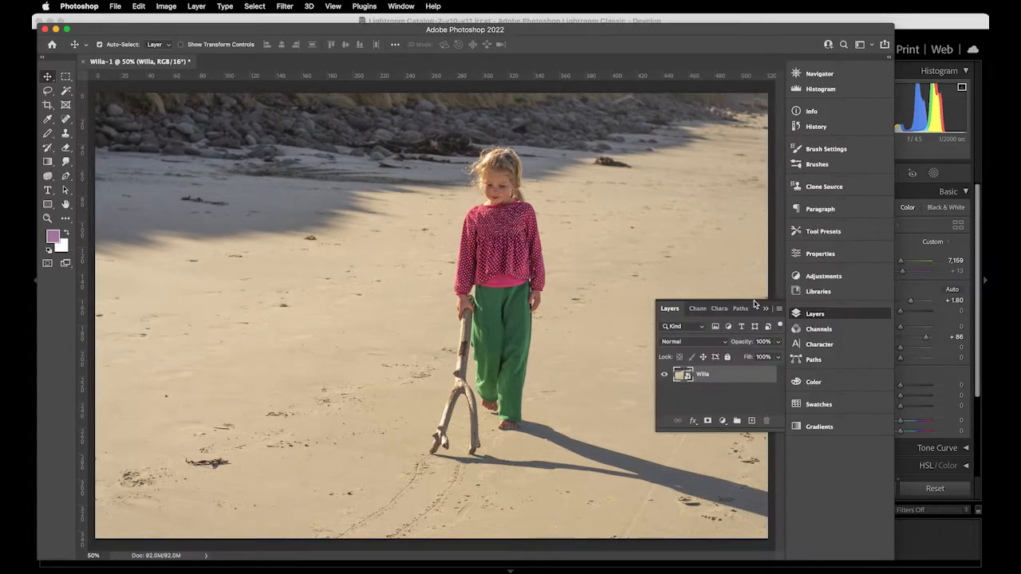
- Close the Photoshop document without saving and return to Lightroom Classic
{"action": "key", "text": "super+w"}
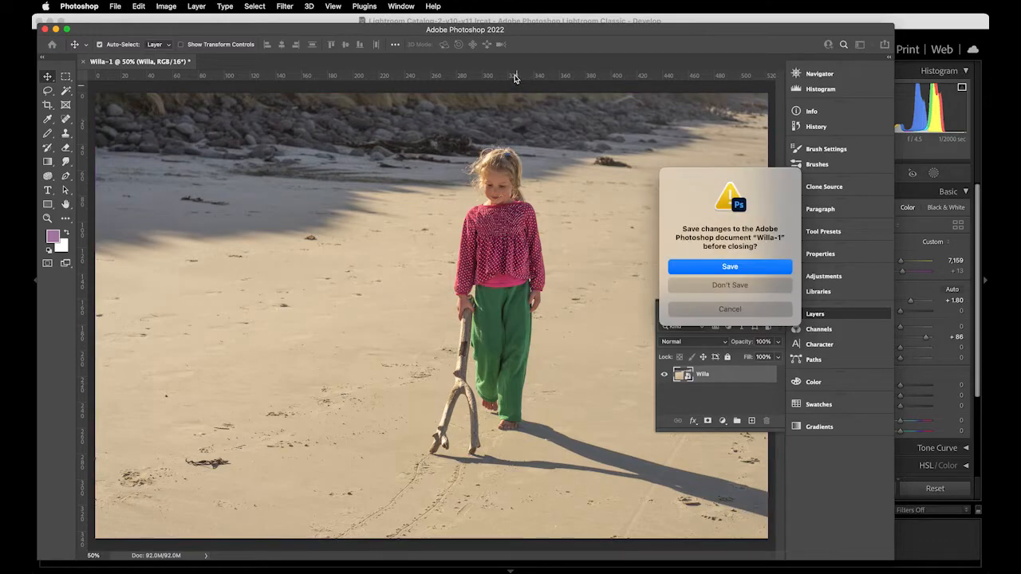
{"action": "left_click", "coordinate": [742, 287]}
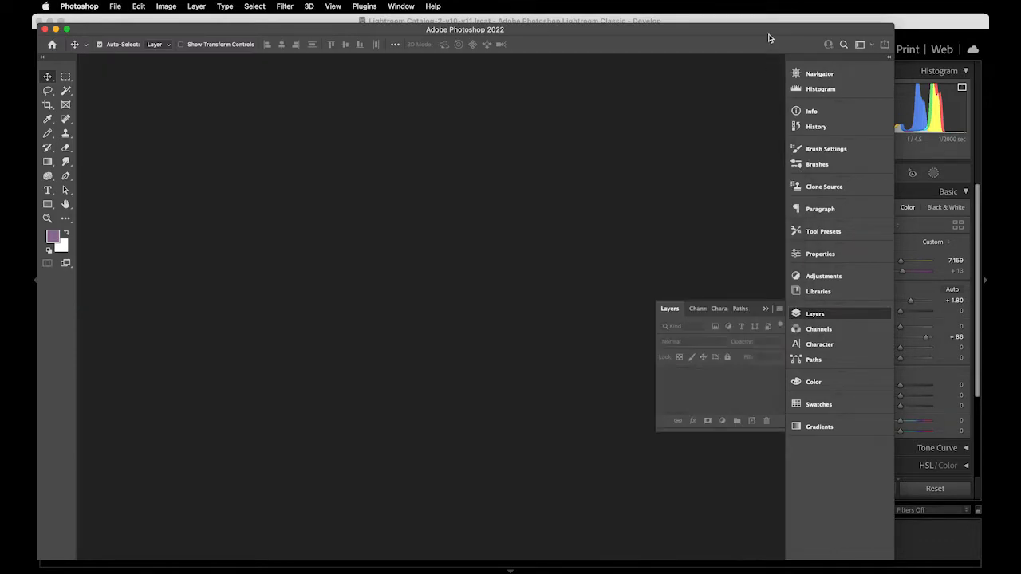
{"action": "left_click", "coordinate": [751, 22]}
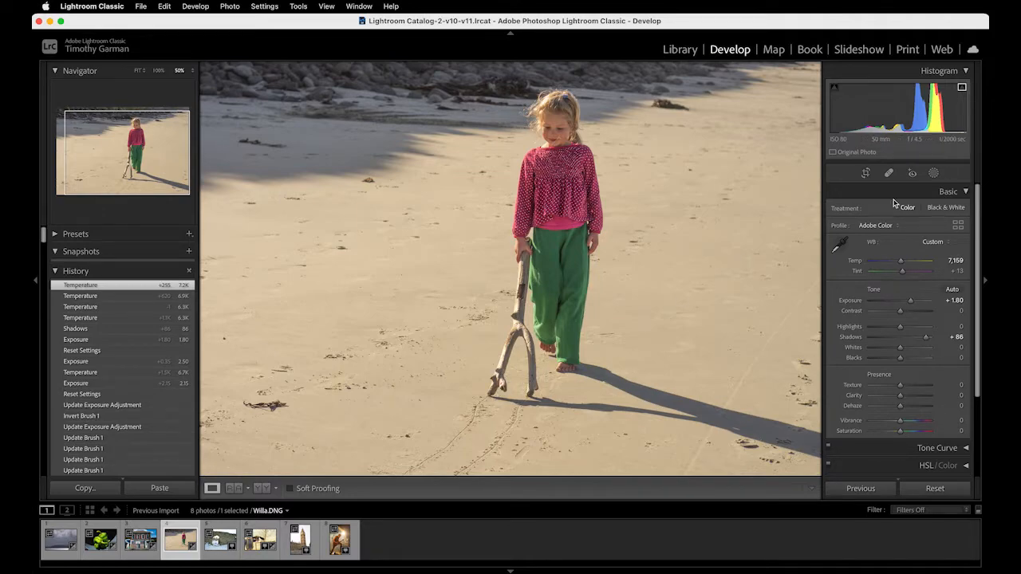
- Check the highlight clipping on the driftwood's foot and recover it by setting Highlights to −51 and Whites to −32
{"action": "key", "text": "z"}
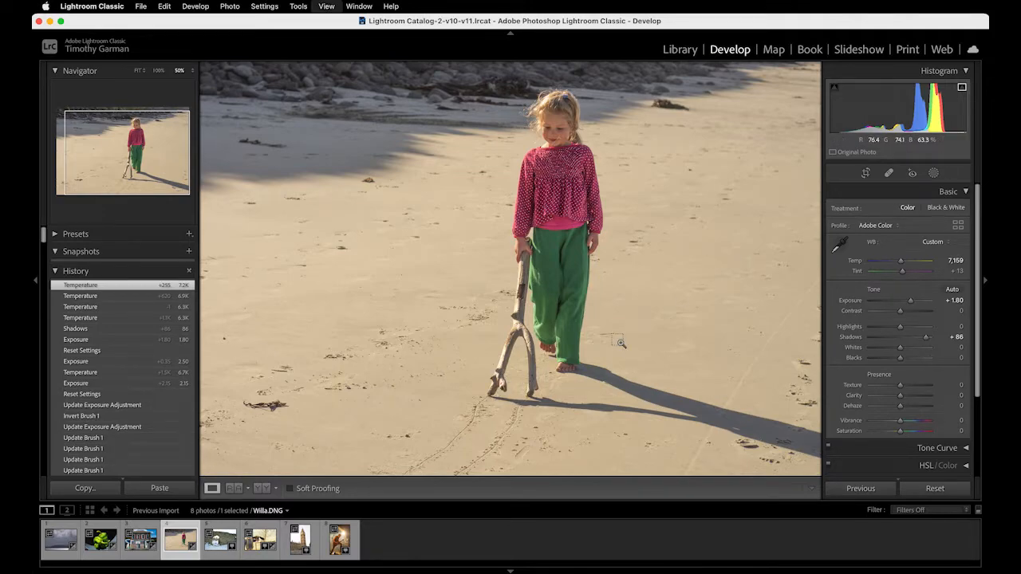
{"action": "key", "text": "super+equal"}
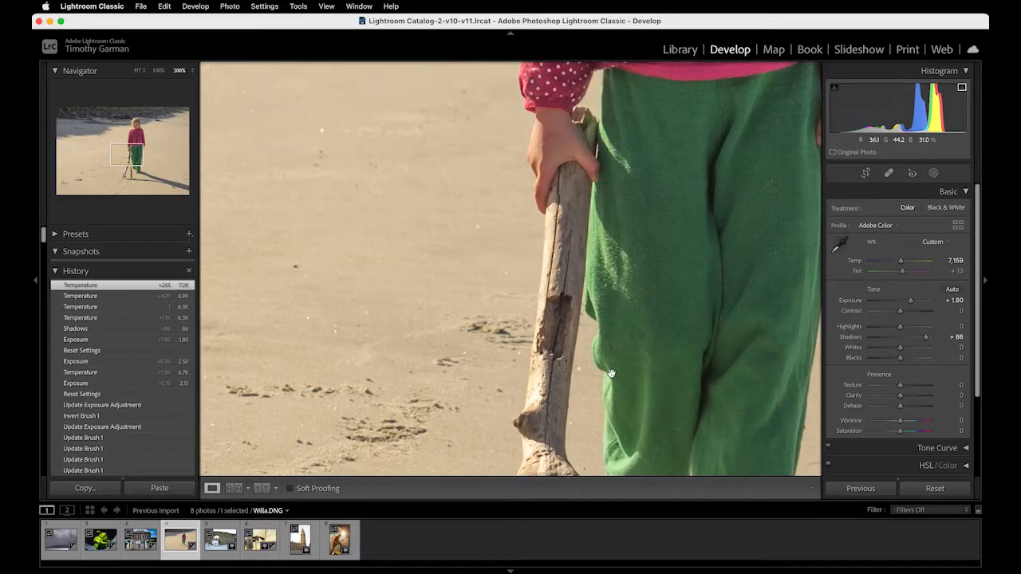
{"action": "left_click_drag", "start_coordinate": [611, 375], "coordinate": [611, 119]}
{"action": "left_click_drag", "start_coordinate": [554, 312], "coordinate": [550, 274]}
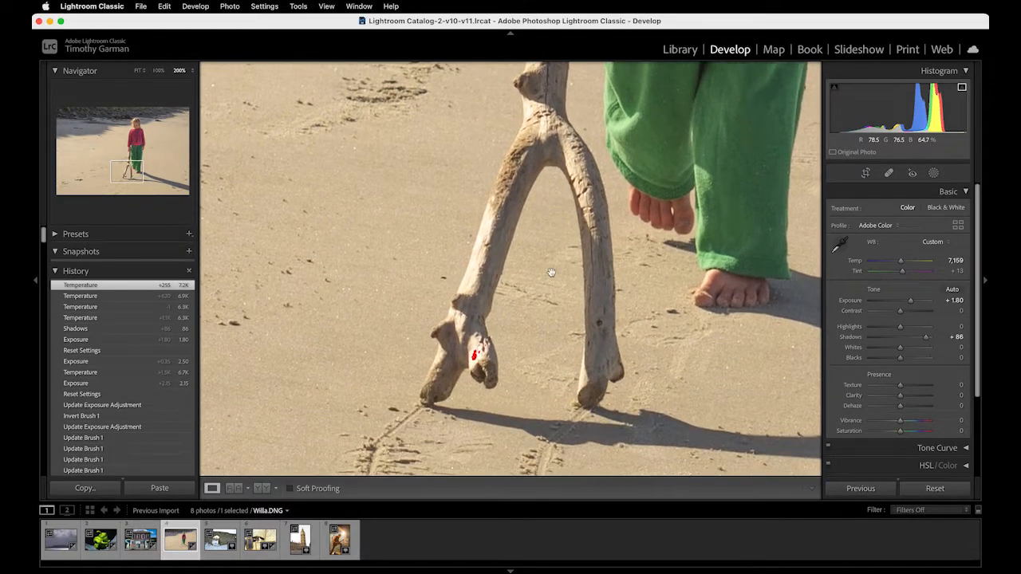
{"action": "left_click", "coordinate": [963, 89]}
{"action": "left_click", "coordinate": [963, 89]}
{"action": "left_click", "coordinate": [963, 89]}
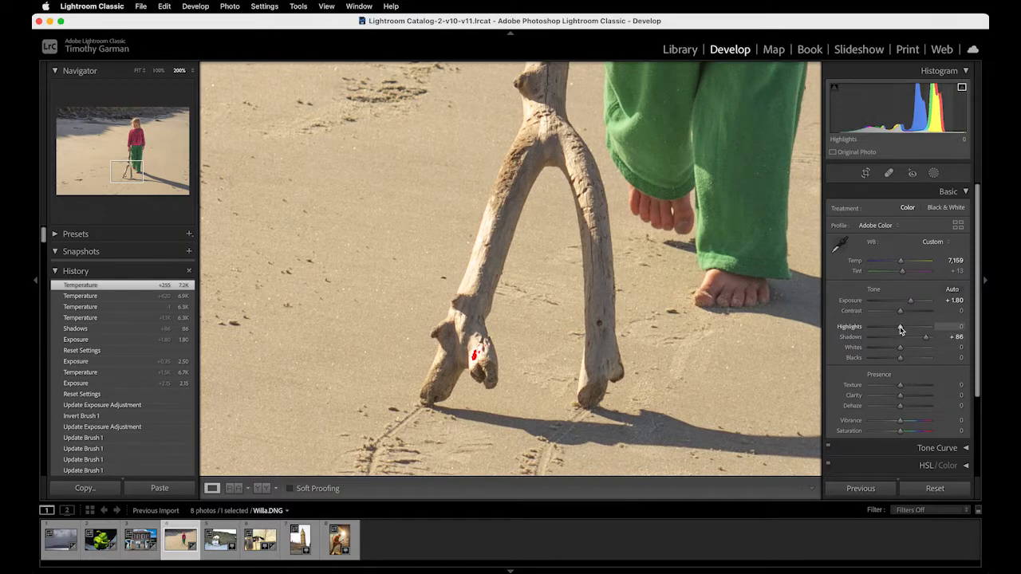
{"action": "left_click_drag", "start_coordinate": [901, 329], "coordinate": [890, 351]}
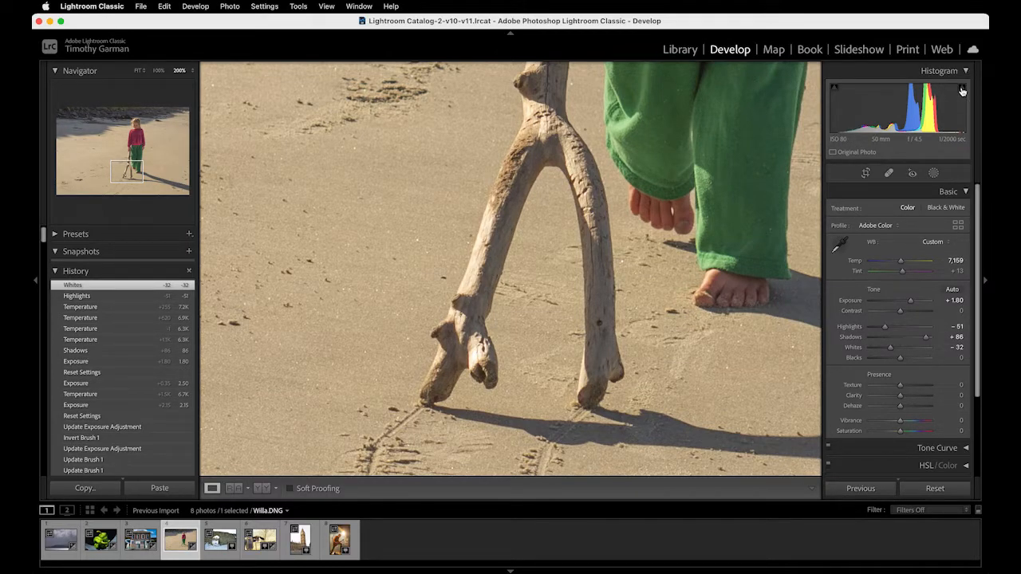
- Turn on the shadow clipping warning and check the child and the rocks behind for clipped shadows
{"action": "left_click_drag", "start_coordinate": [661, 137], "coordinate": [636, 367]}
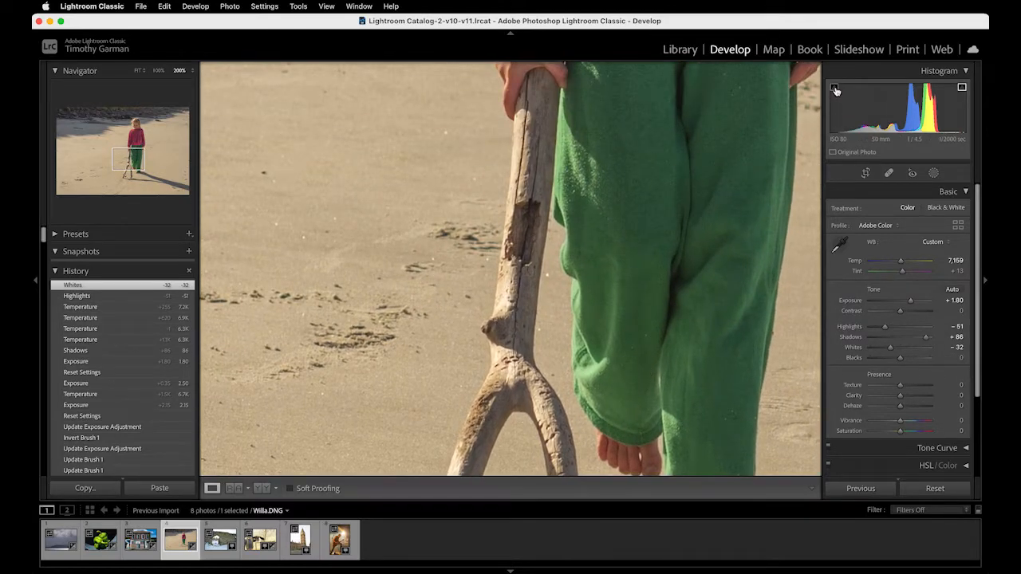
{"action": "key", "text": "super+minus"}
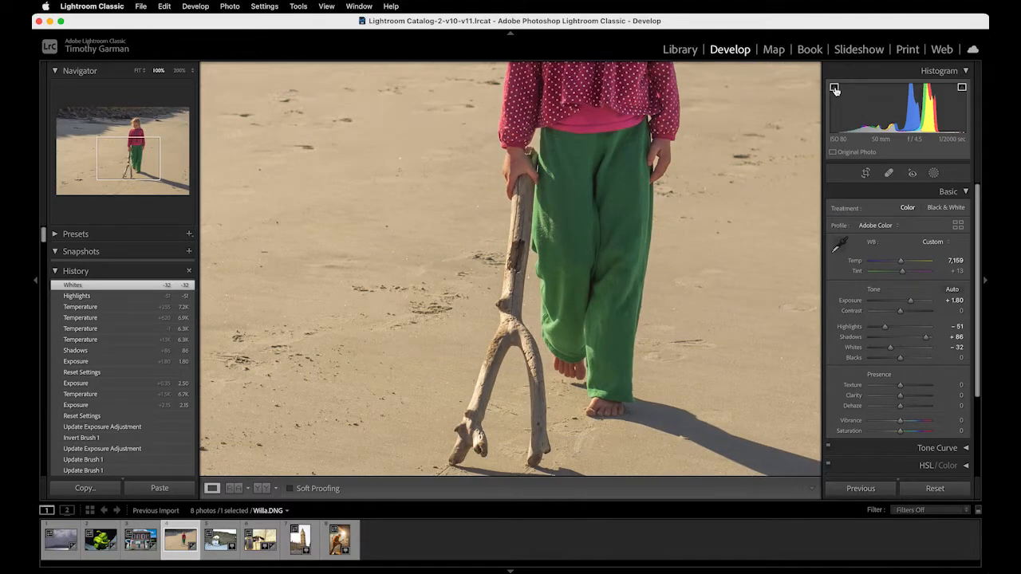
{"action": "scroll", "coordinate": [711, 190], "scroll_direction": "up", "scroll_amount": 10}
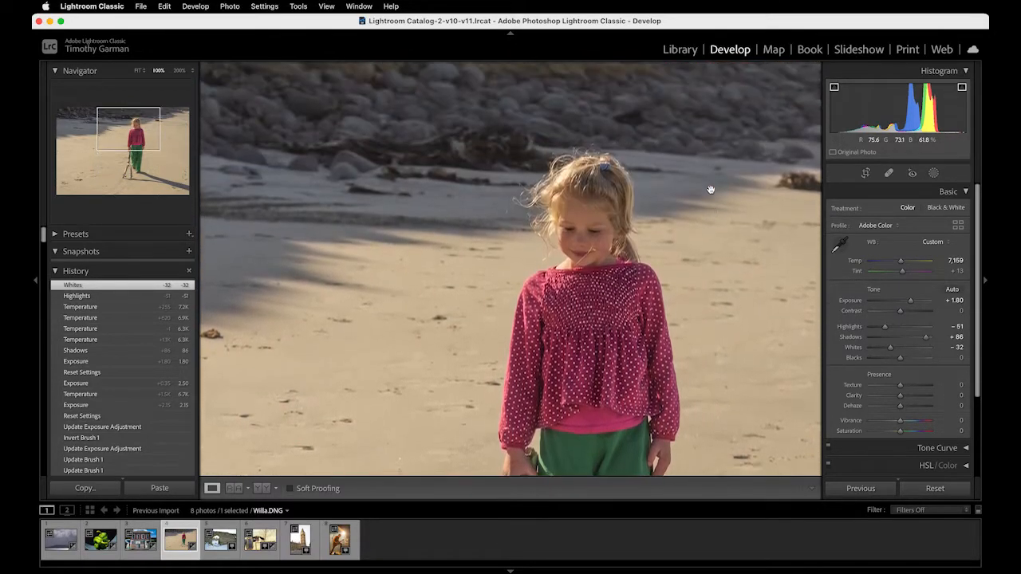
{"action": "scroll", "coordinate": [711, 189], "scroll_direction": "up", "scroll_amount": 3}
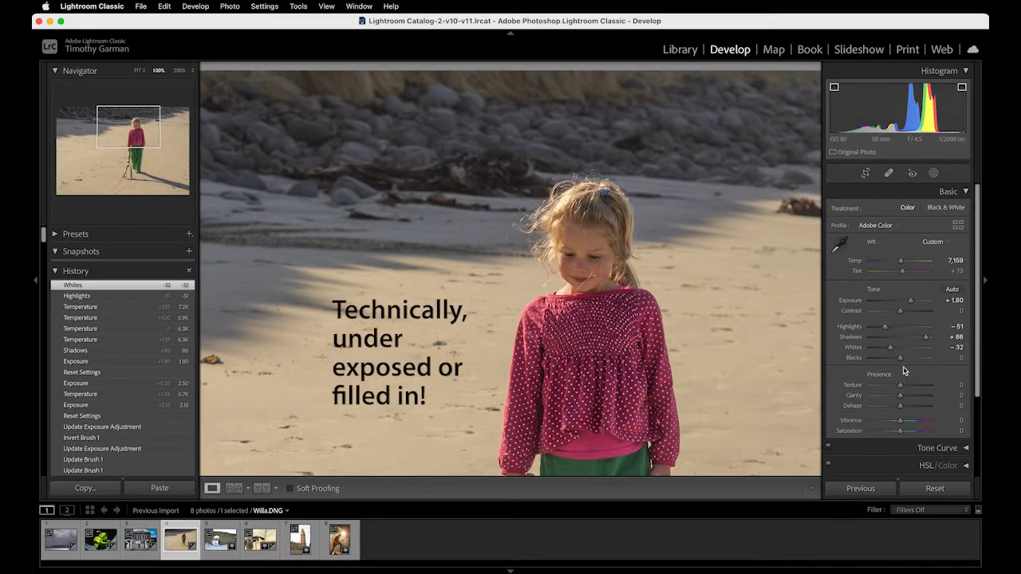
- Try lowering Blacks to −86 and −80 to bring out the shadow clipping, and reset the value to 0
{"action": "left_click_drag", "start_coordinate": [900, 358], "coordinate": [874, 361]}
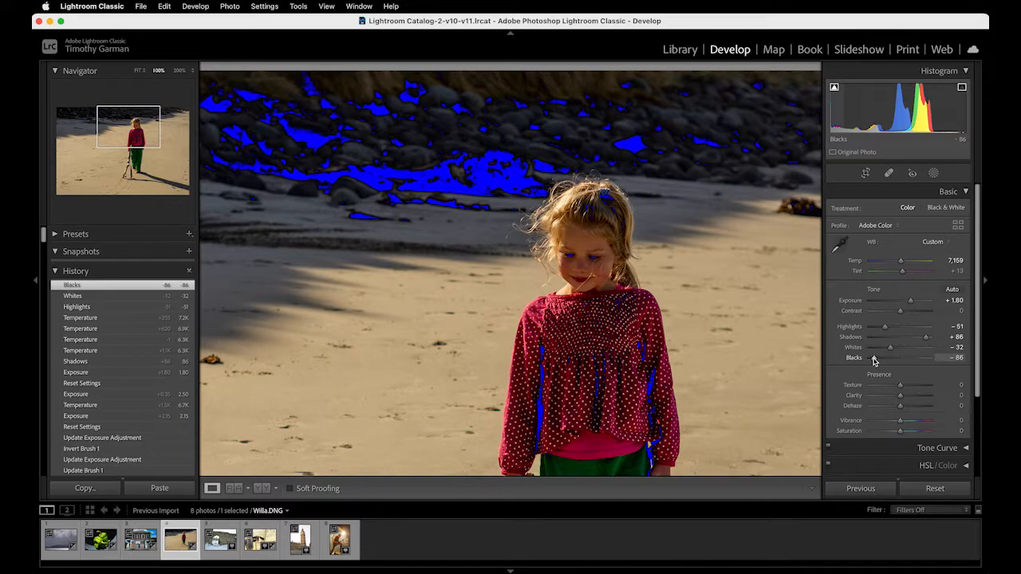
{"action": "left_click_drag", "start_coordinate": [874, 361], "coordinate": [875, 361]}
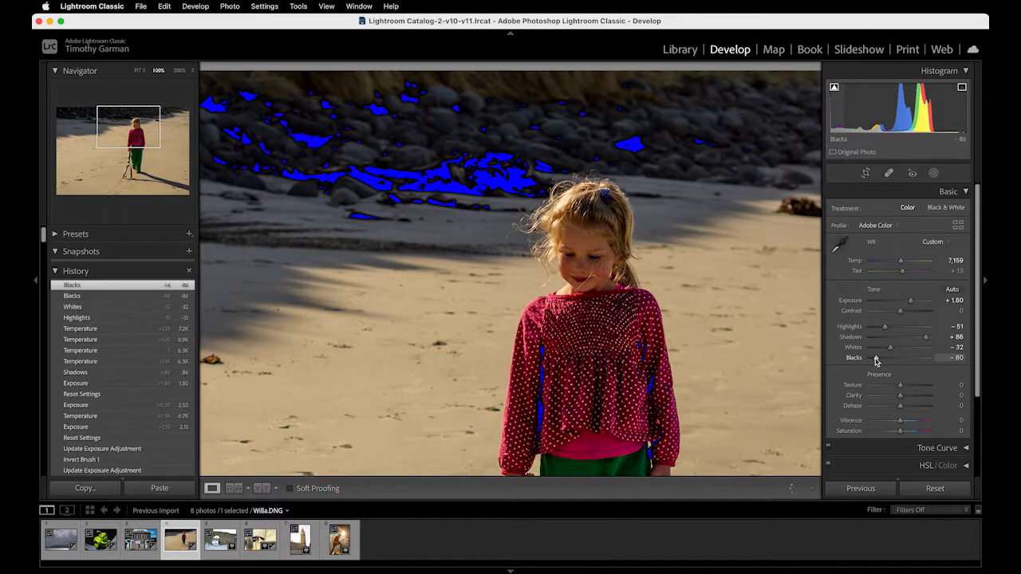
{"action": "double_click", "coordinate": [875, 361]}
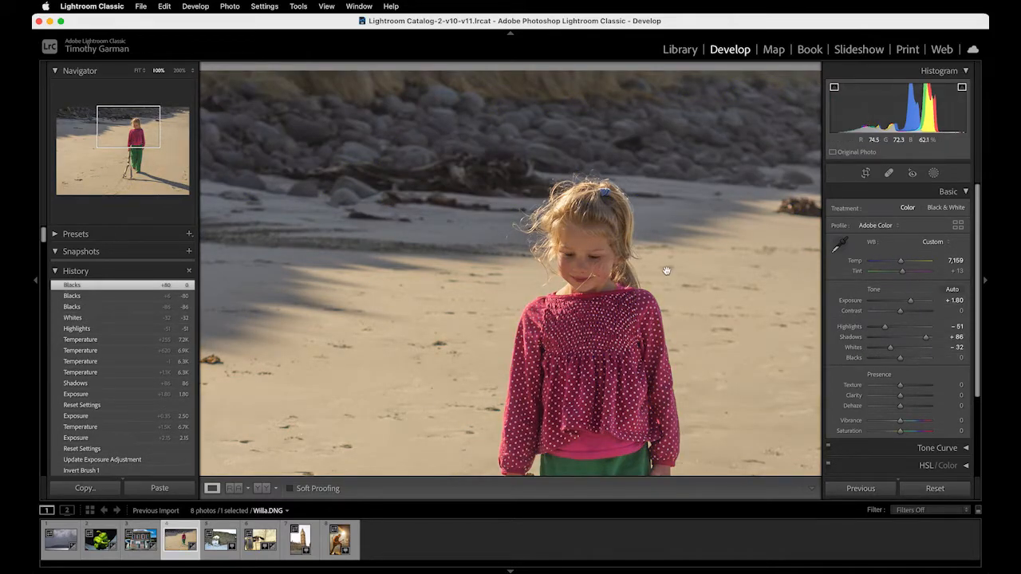
- Crop the photo with Crop & Straighten, trimming a narrow strip off its right edge and a thin strip off its bottom edge
{"action": "left_click_drag", "start_coordinate": [665, 273], "coordinate": [665, 265]}
{"action": "scroll", "coordinate": [665, 265], "scroll_direction": "down", "scroll_amount": 5}
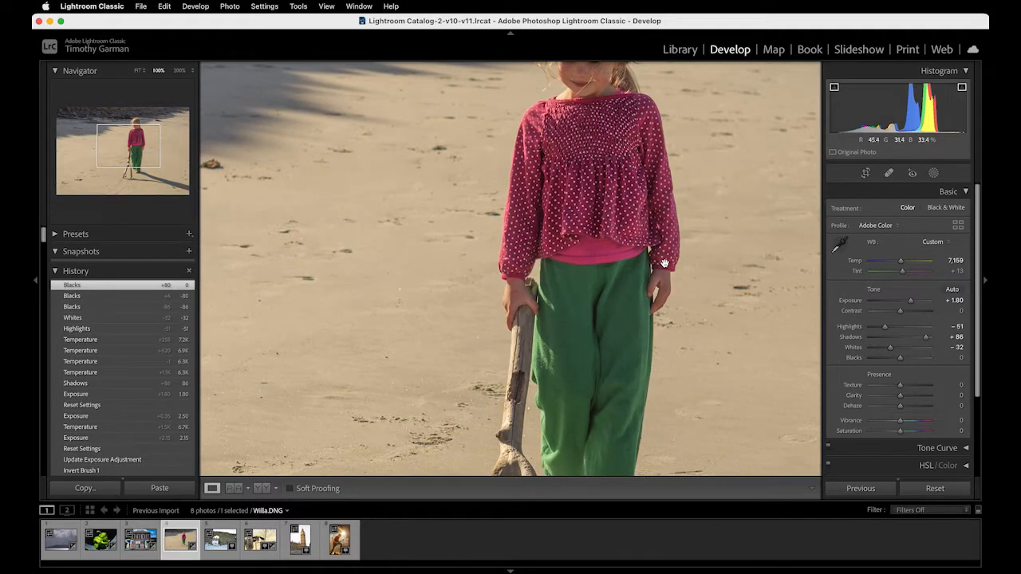
{"action": "key", "text": "super+minus"}
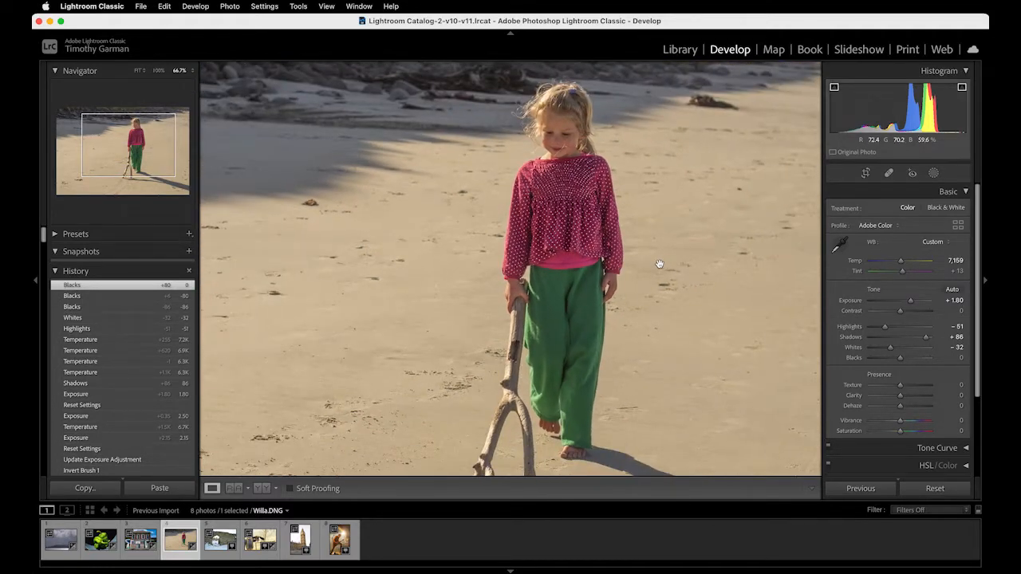
{"action": "key", "text": "super+minus"}
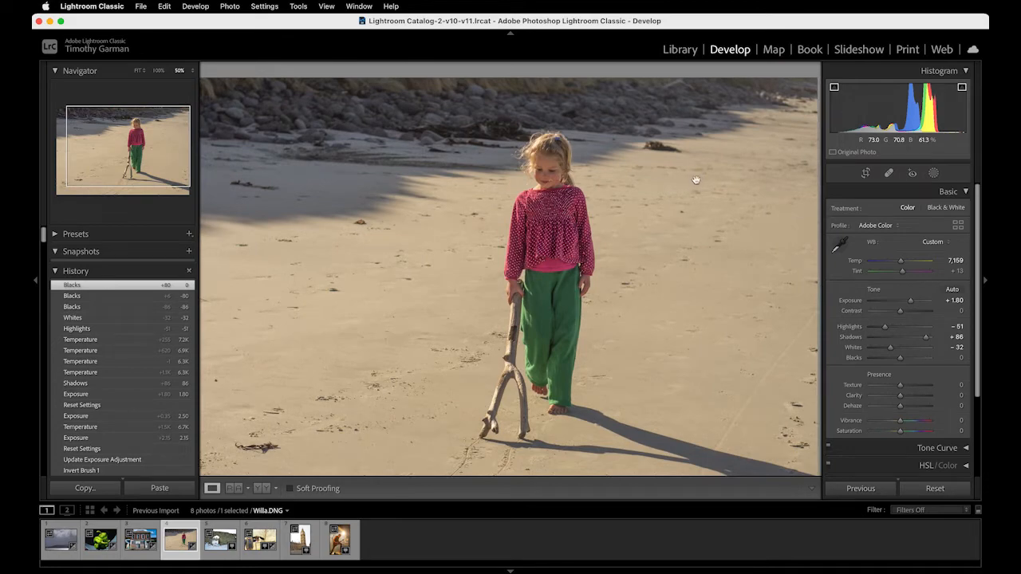
{"action": "left_click_drag", "start_coordinate": [693, 185], "coordinate": [699, 167]}
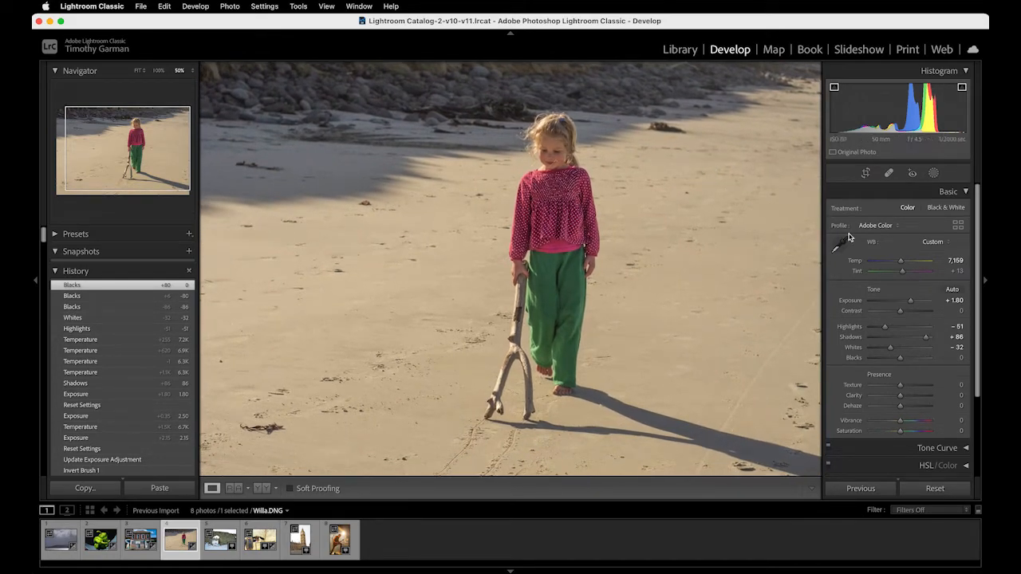
{"action": "left_click", "coordinate": [867, 174]}
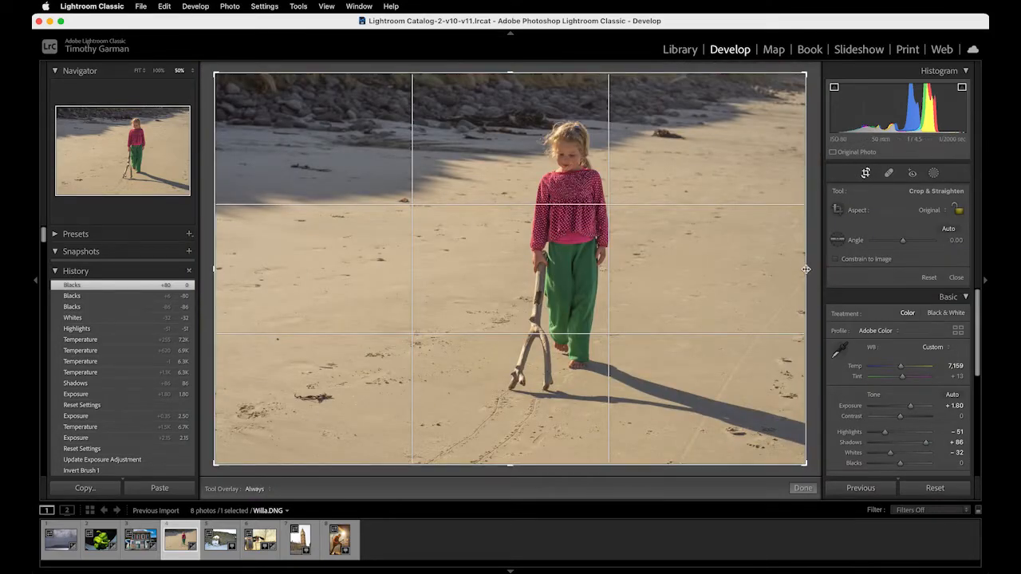
{"action": "left_click_drag", "start_coordinate": [806, 269], "coordinate": [775, 270]}
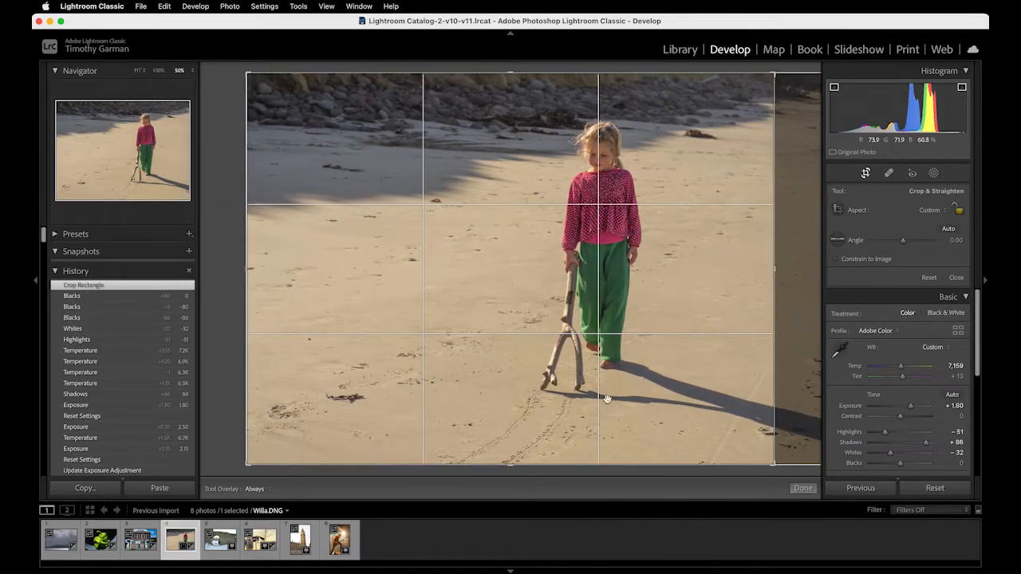
{"action": "left_click_drag", "start_coordinate": [509, 463], "coordinate": [513, 445]}
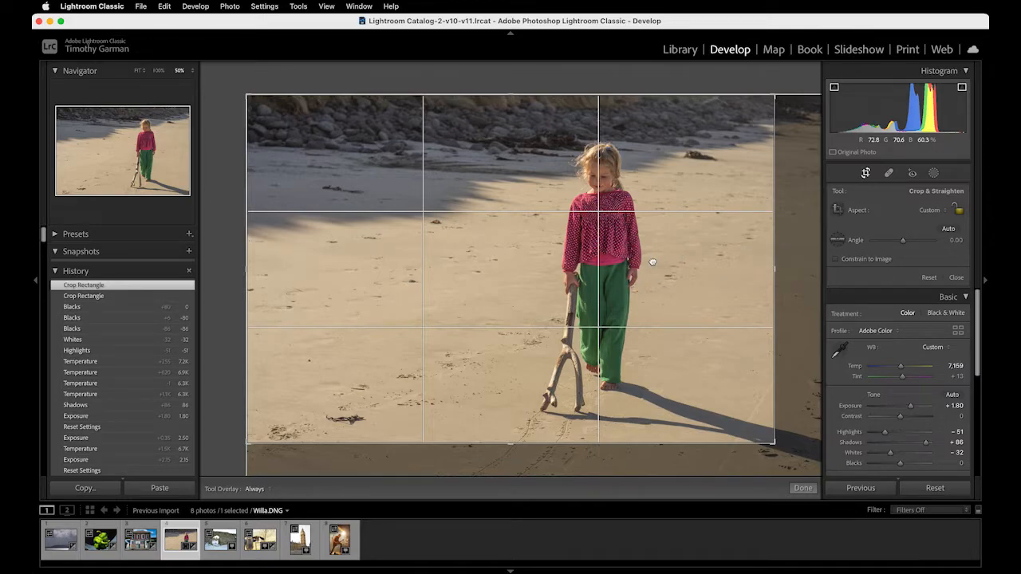
- Apply the crop and collapse the Basic adjustments
{"action": "key", "text": "Return"}
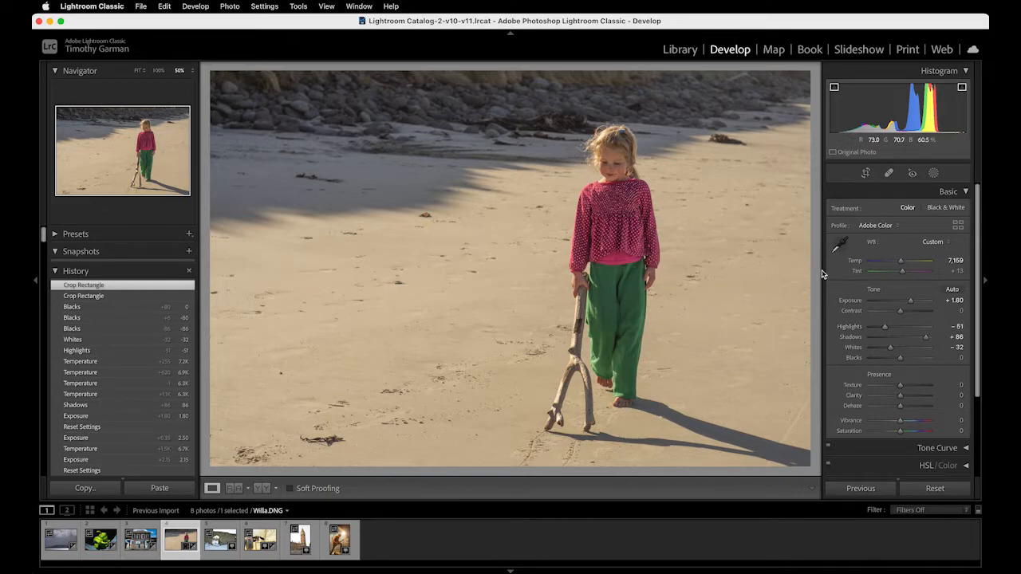
{"action": "left_click", "coordinate": [966, 192]}
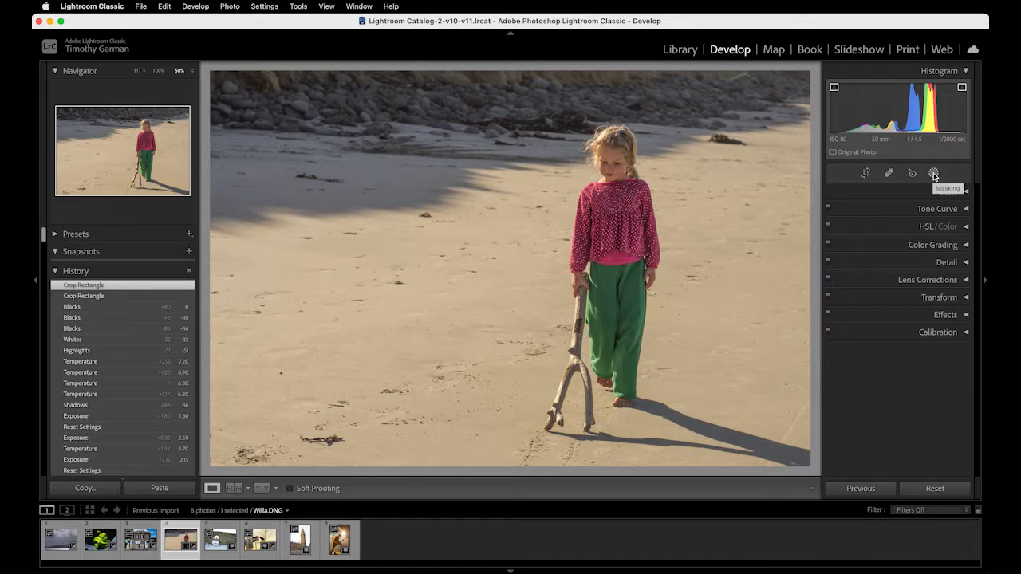
- Add a brush mask at size 24.8 and paint it over the rocks and sand surrounding the child
{"action": "left_click", "coordinate": [934, 175]}
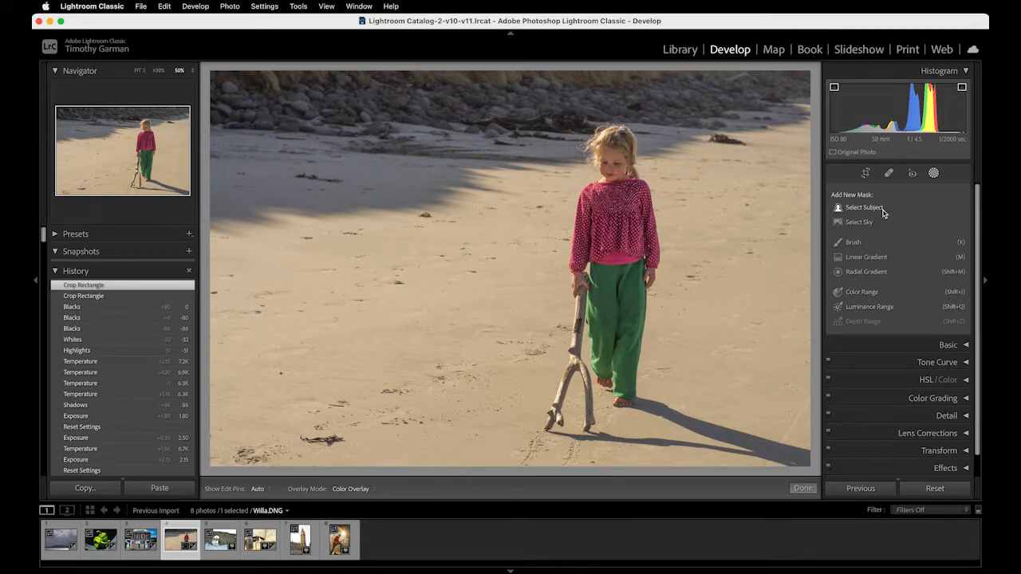
{"action": "left_click", "coordinate": [853, 242]}
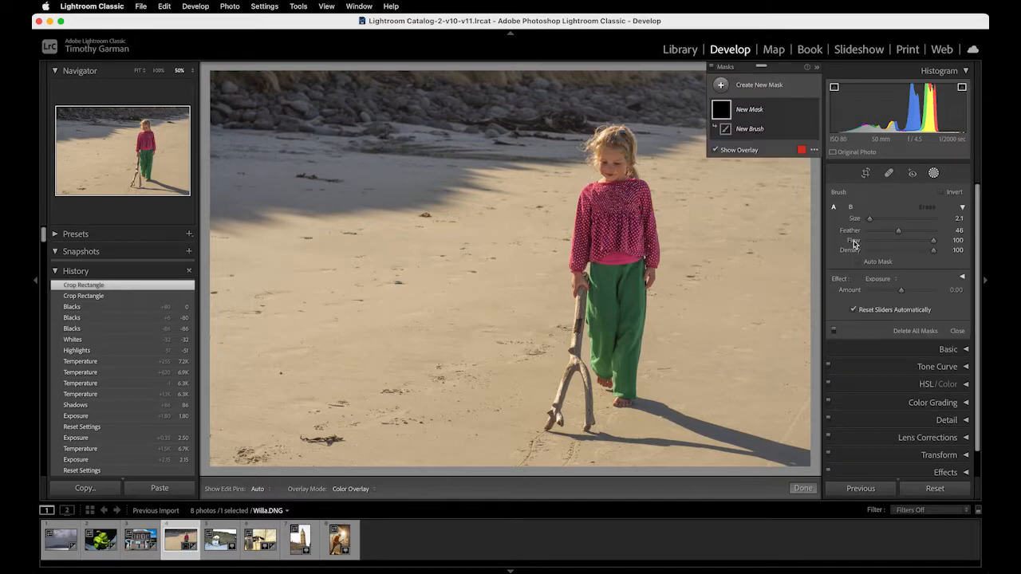
{"action": "left_click", "coordinate": [728, 109]}
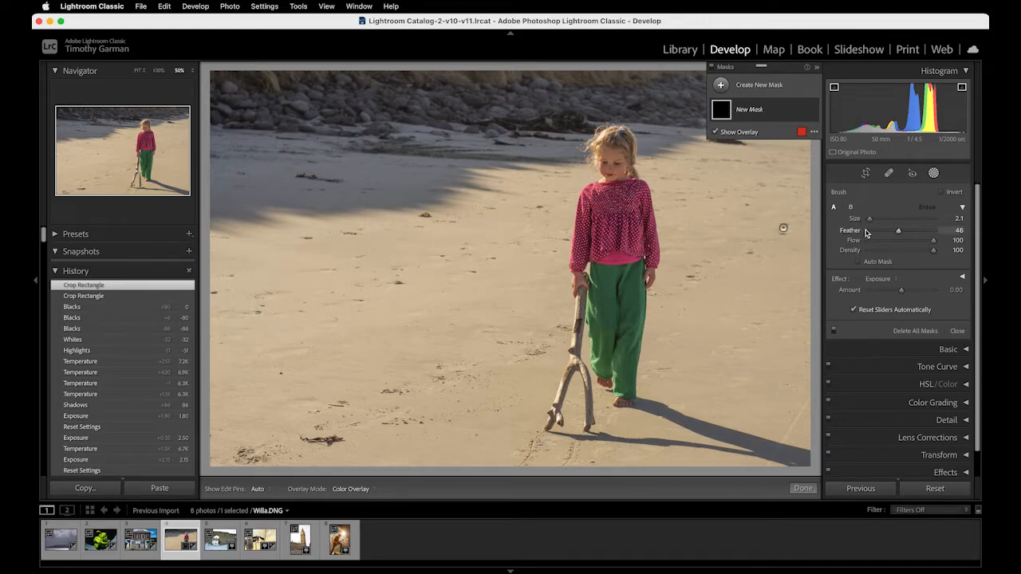
{"action": "left_click_drag", "start_coordinate": [869, 218], "coordinate": [884, 221]}
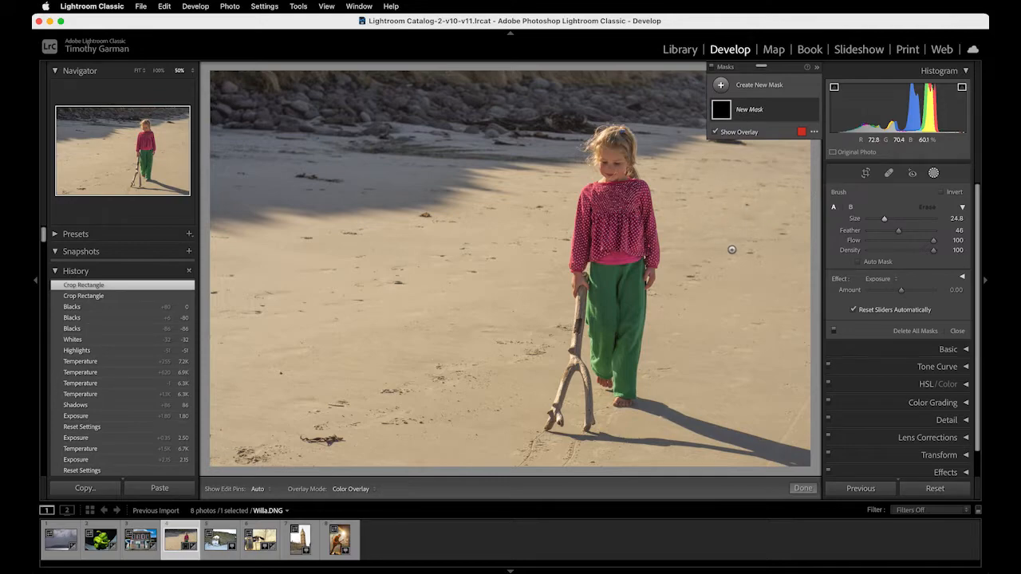
{"action": "mouse_move", "coordinate": [377, 230]}
{"action": "left_mouse_down"}
{"action": "mouse_move", "coordinate": [363, 201]}
{"action": "mouse_move", "coordinate": [326, 210]}
{"action": "mouse_move", "coordinate": [375, 283]}
{"action": "mouse_move", "coordinate": [371, 218]}
{"action": "mouse_move", "coordinate": [325, 241]}
{"action": "mouse_move", "coordinate": [285, 203]}
{"action": "mouse_move", "coordinate": [210, 83]}
{"action": "mouse_move", "coordinate": [220, 254]}
{"action": "mouse_move", "coordinate": [195, 352]}
{"action": "mouse_move", "coordinate": [223, 473]}
{"action": "mouse_move", "coordinate": [214, 526]}
{"action": "mouse_move", "coordinate": [243, 481]}
{"action": "mouse_move", "coordinate": [282, 349]}
{"action": "mouse_move", "coordinate": [296, 60]}
{"action": "mouse_move", "coordinate": [319, 146]}
{"action": "mouse_move", "coordinate": [330, 502]}
{"action": "mouse_move", "coordinate": [368, 227]}
{"action": "mouse_move", "coordinate": [357, 60]}
{"action": "mouse_move", "coordinate": [391, 87]}
{"action": "mouse_move", "coordinate": [412, 503]}
{"action": "mouse_move", "coordinate": [458, 72]}
{"action": "mouse_move", "coordinate": [471, 288]}
{"action": "mouse_move", "coordinate": [457, 483]}
{"action": "mouse_move", "coordinate": [489, 310]}
{"action": "mouse_move", "coordinate": [488, 139]}
{"action": "mouse_move", "coordinate": [533, 61]}
{"action": "mouse_move", "coordinate": [617, 56]}
{"action": "mouse_move", "coordinate": [785, 71]}
{"action": "mouse_move", "coordinate": [800, 82]}
{"action": "mouse_move", "coordinate": [792, 144]}
{"action": "mouse_move", "coordinate": [801, 450]}
{"action": "mouse_move", "coordinate": [772, 473]}
{"action": "mouse_move", "coordinate": [711, 467]}
{"action": "mouse_move", "coordinate": [730, 254]}
{"action": "mouse_move", "coordinate": [726, 180]}
{"action": "mouse_move", "coordinate": [694, 64]}
{"action": "mouse_move", "coordinate": [674, 163]}
{"action": "mouse_move", "coordinate": [675, 435]}
{"action": "mouse_move", "coordinate": [654, 487]}
{"action": "mouse_move", "coordinate": [475, 488]}
{"action": "left_mouse_up"}
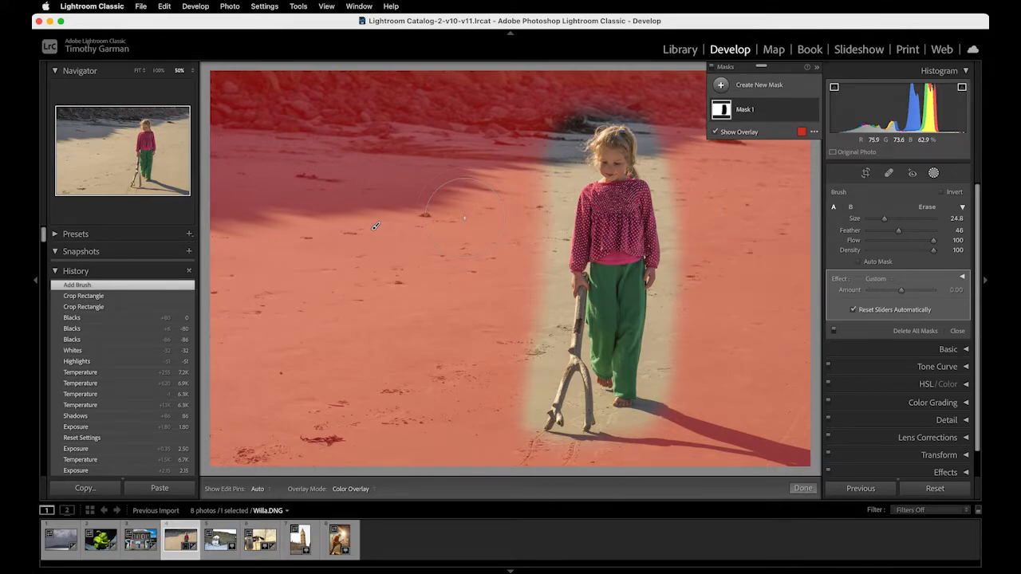
- With the brush at size 20 and feather 76, extend the mask closer to the child's head, left side and the driftwood
{"action": "scroll", "coordinate": [464, 218], "scroll_direction": "down", "scroll_amount": 3}
{"action": "scroll", "coordinate": [464, 218], "scroll_direction": "down", "scroll_amount": 3}
{"action": "key", "text": "h"}
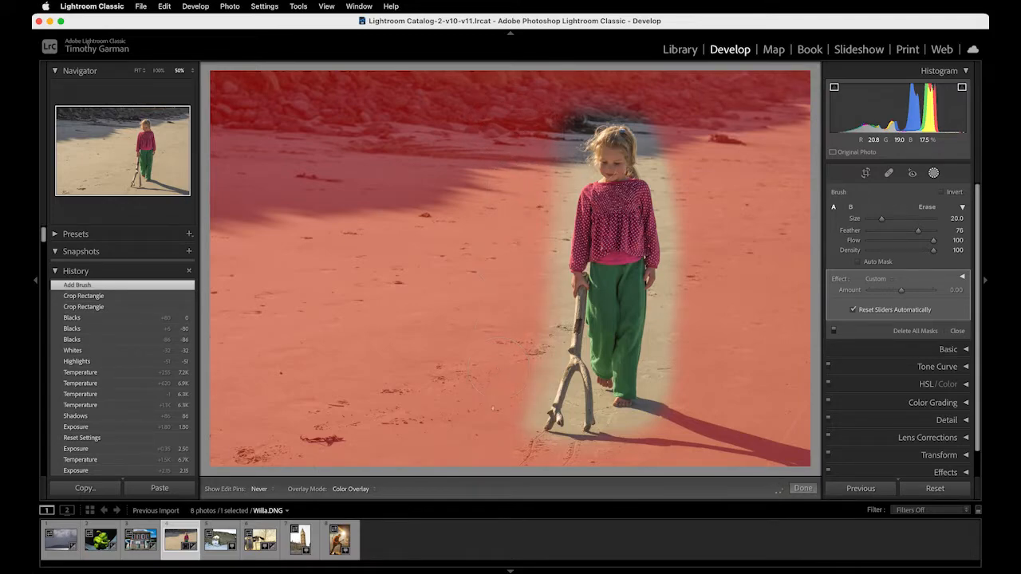
{"action": "left_click_drag", "start_coordinate": [480, 264], "coordinate": [375, 227]}
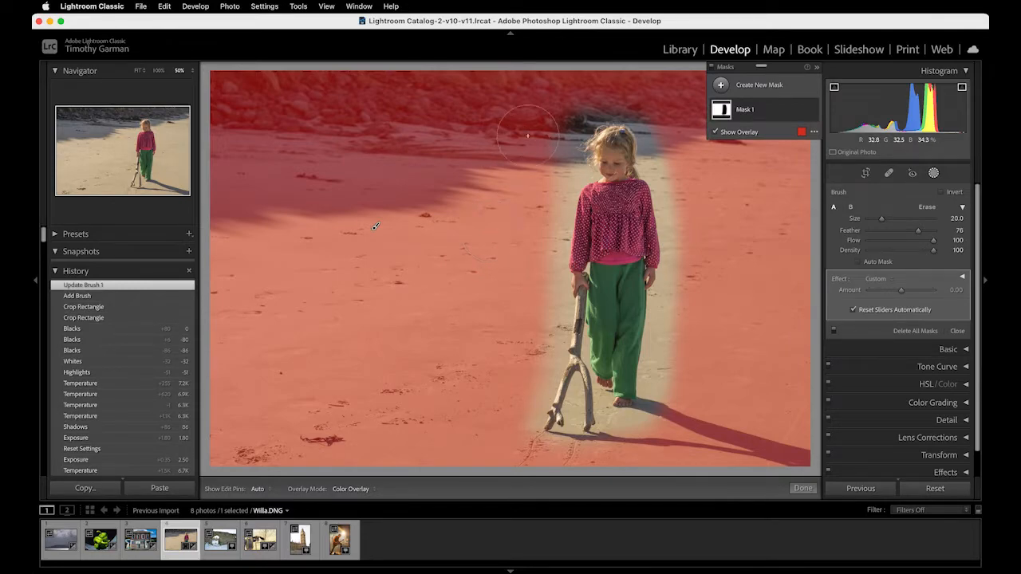
{"action": "key", "text": "h"}
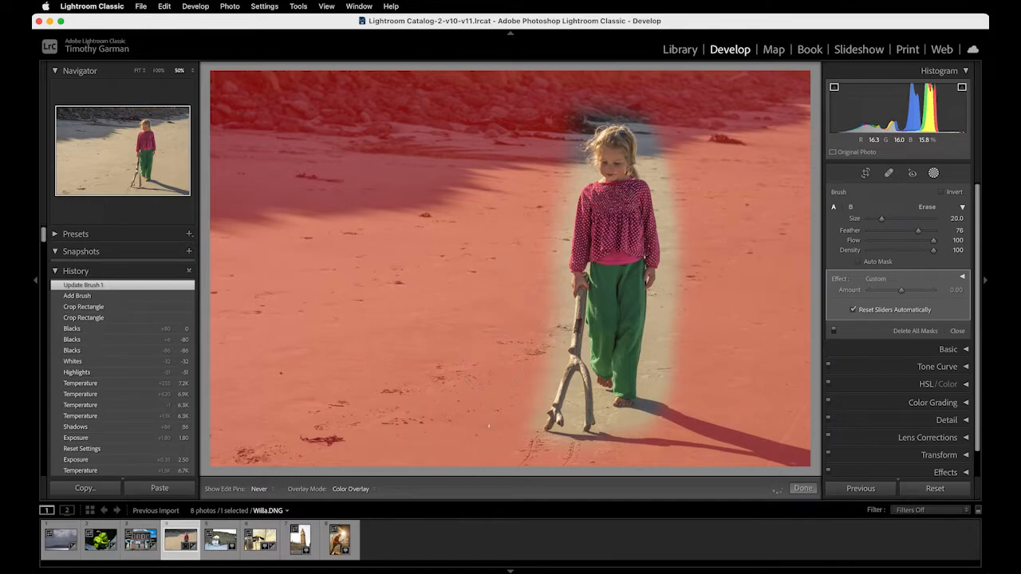
{"action": "left_click_drag", "start_coordinate": [489, 426], "coordinate": [491, 427]}
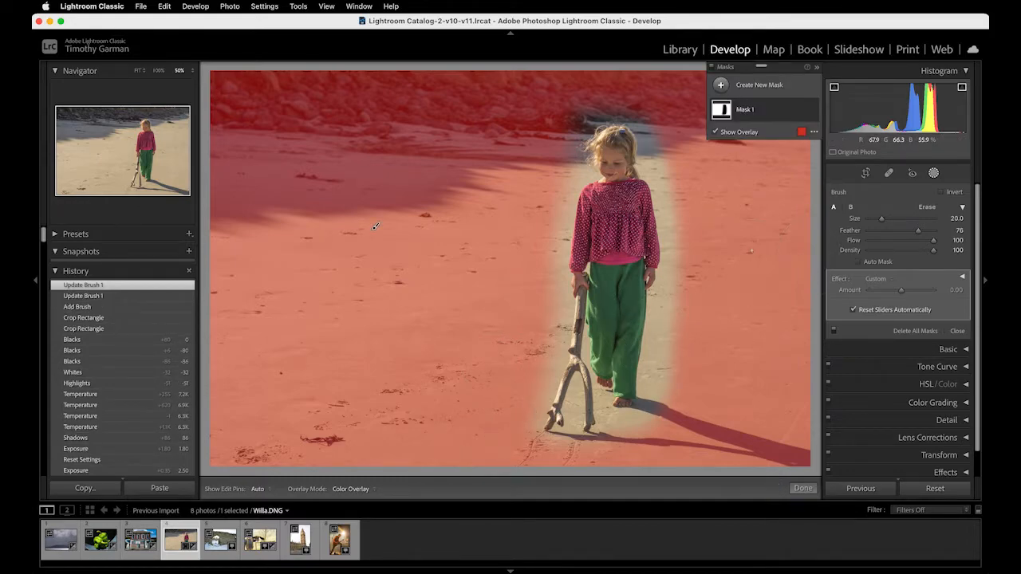
- With the brush at size 9 and feather 48, paint the mask along the child's right side from sleeve to foot shadow
{"action": "scroll", "coordinate": [737, 244], "scroll_direction": "down", "scroll_amount": 2}
{"action": "left_click_drag", "start_coordinate": [919, 231], "coordinate": [861, 230]}
{"action": "key", "text": "z"}
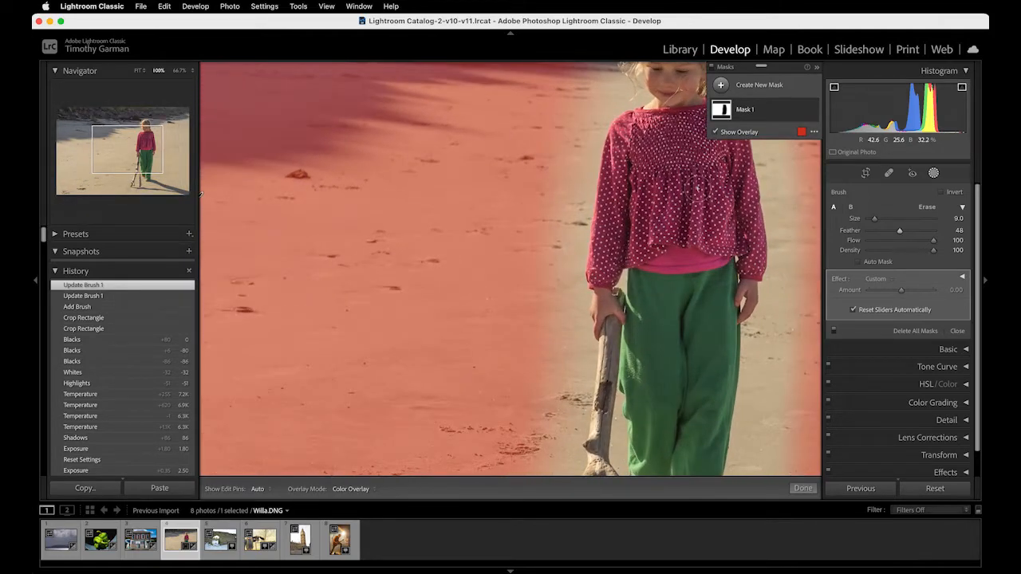
{"action": "mouse_move", "coordinate": [708, 192]}
{"action": "left_mouse_down"}
{"action": "mouse_move", "coordinate": [577, 189]}
{"action": "mouse_move", "coordinate": [487, 203]}
{"action": "left_mouse_up"}
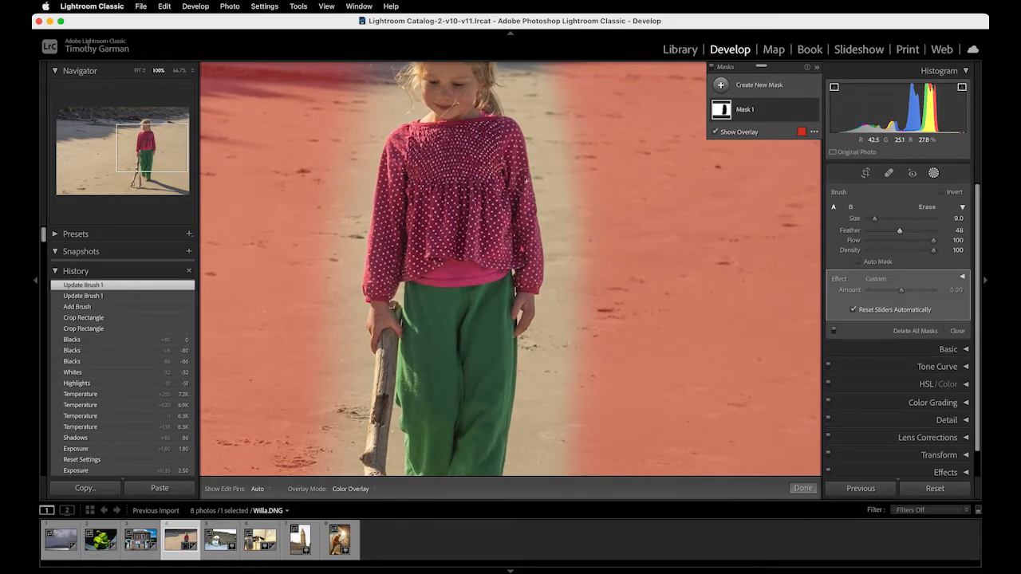
{"action": "left_click_drag", "start_coordinate": [572, 130], "coordinate": [591, 226]}
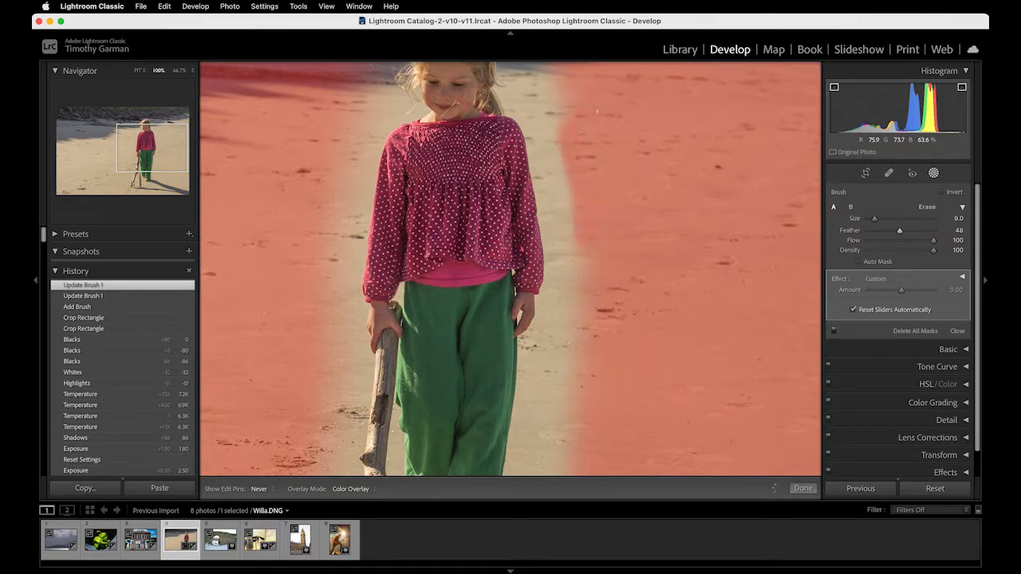
{"action": "mouse_move", "coordinate": [568, 182]}
{"action": "left_mouse_down"}
{"action": "mouse_move", "coordinate": [552, 130]}
{"action": "mouse_move", "coordinate": [578, 255]}
{"action": "mouse_move", "coordinate": [580, 335]}
{"action": "mouse_move", "coordinate": [572, 424]}
{"action": "mouse_move", "coordinate": [566, 289]}
{"action": "mouse_move", "coordinate": [547, 372]}
{"action": "mouse_move", "coordinate": [548, 441]}
{"action": "mouse_move", "coordinate": [561, 455]}
{"action": "mouse_move", "coordinate": [570, 356]}
{"action": "mouse_move", "coordinate": [653, 272]}
{"action": "mouse_move", "coordinate": [662, 208]}
{"action": "mouse_move", "coordinate": [655, 429]}
{"action": "mouse_move", "coordinate": [676, 392]}
{"action": "mouse_move", "coordinate": [670, 451]}
{"action": "left_mouse_up"}
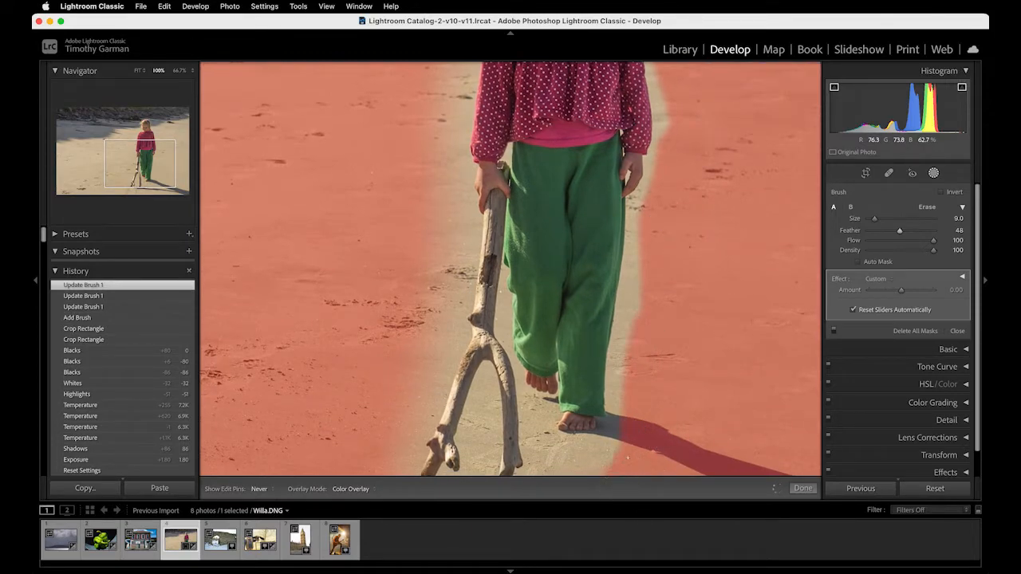
{"action": "mouse_move", "coordinate": [568, 465]}
{"action": "left_mouse_down"}
{"action": "mouse_move", "coordinate": [546, 469]}
{"action": "mouse_move", "coordinate": [617, 436]}
{"action": "left_mouse_up"}
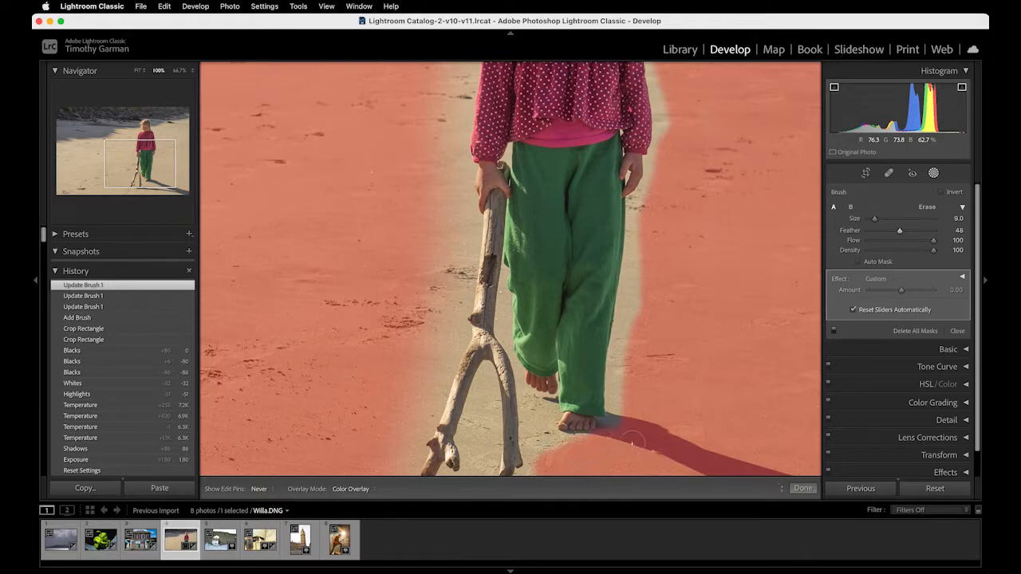
{"action": "mouse_move", "coordinate": [671, 185]}
{"action": "left_mouse_down"}
{"action": "mouse_move", "coordinate": [648, 223]}
{"action": "mouse_move", "coordinate": [637, 288]}
{"action": "mouse_move", "coordinate": [622, 431]}
{"action": "mouse_move", "coordinate": [636, 438]}
{"action": "left_mouse_up"}
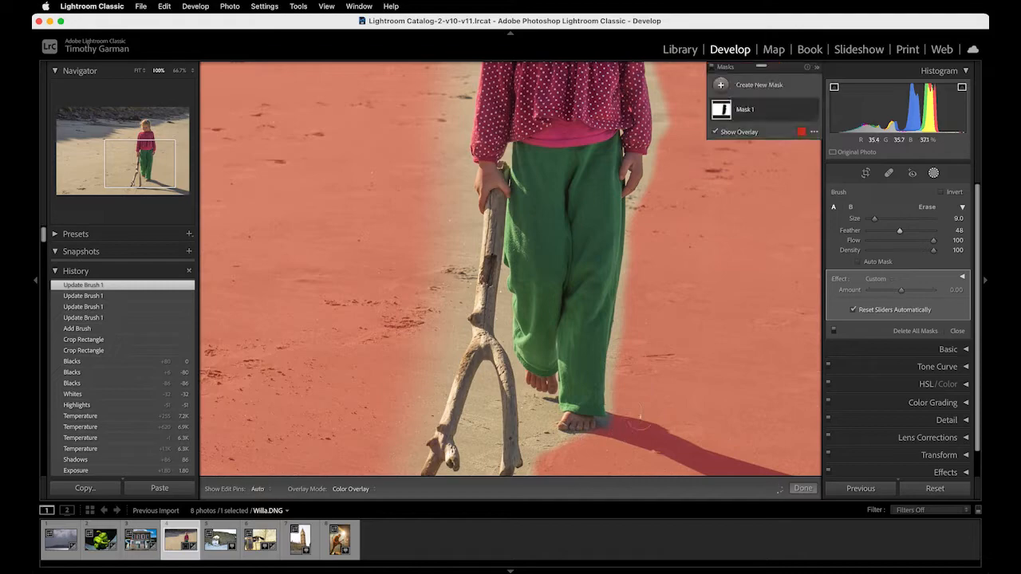
- Paint the mask over the remaining sand tightly against the right edge of the green trousers at 200% zoom
{"action": "key", "text": "super+equal"}
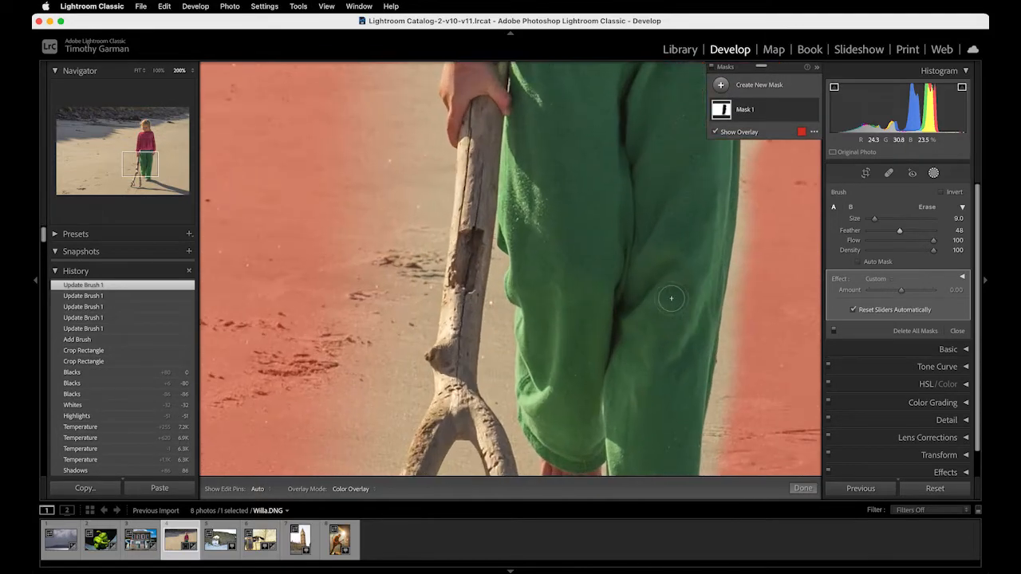
{"action": "left_click_drag", "start_coordinate": [716, 316], "coordinate": [493, 217]}
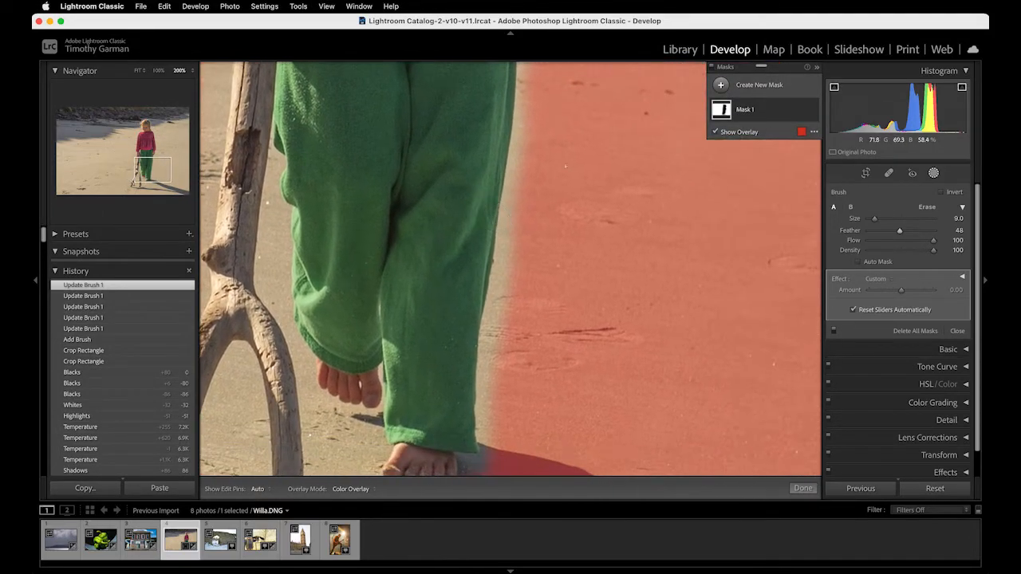
{"action": "key", "text": "h"}
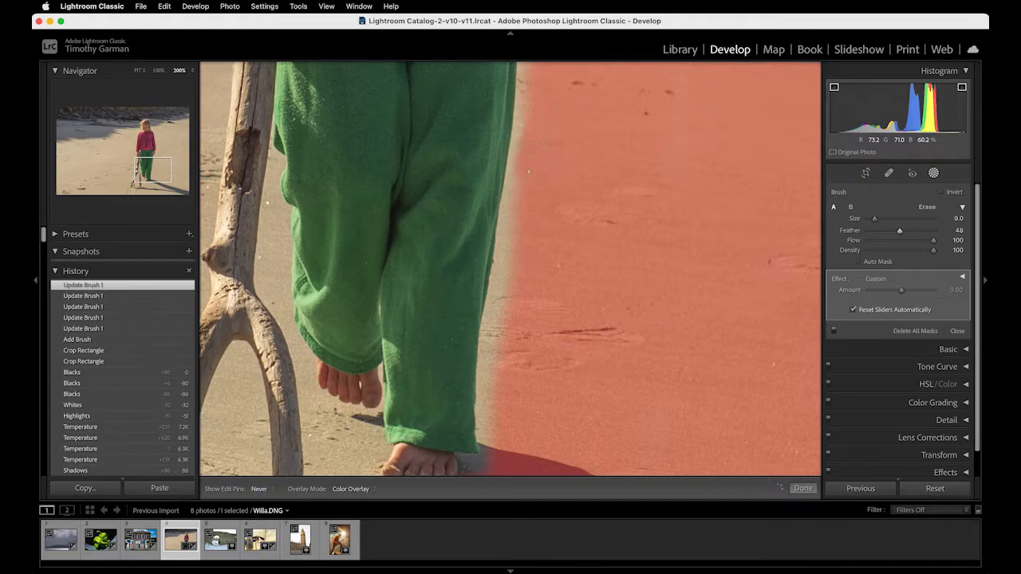
{"action": "mouse_move", "coordinate": [510, 225]}
{"action": "left_mouse_down"}
{"action": "mouse_move", "coordinate": [491, 340]}
{"action": "mouse_move", "coordinate": [506, 477]}
{"action": "left_mouse_up"}
{"action": "left_click_drag", "start_coordinate": [568, 102], "coordinate": [558, 218]}
{"action": "key", "text": "h"}
{"action": "mouse_move", "coordinate": [549, 122]}
{"action": "left_mouse_down"}
{"action": "mouse_move", "coordinate": [523, 145]}
{"action": "mouse_move", "coordinate": [517, 258]}
{"action": "left_mouse_up"}
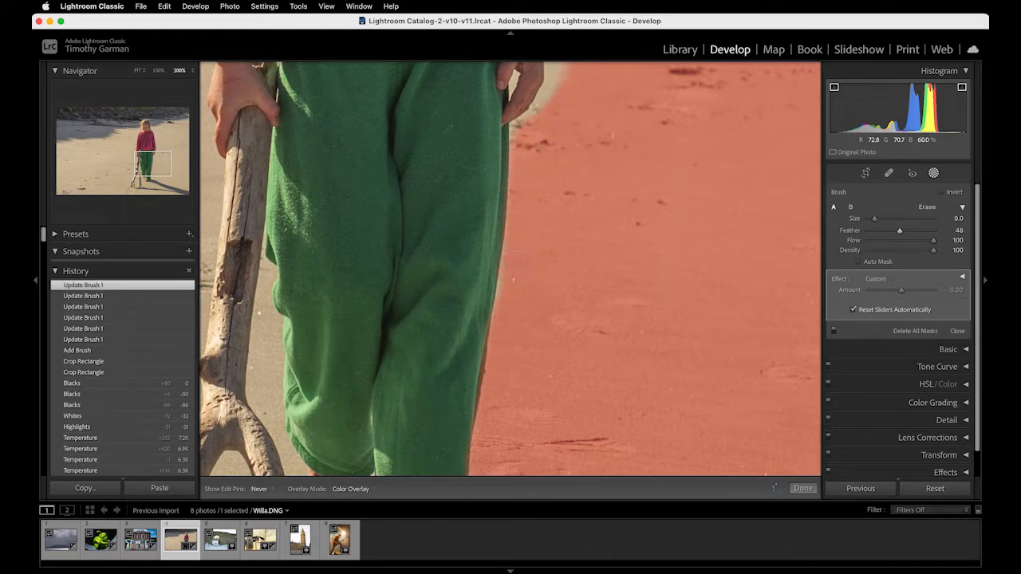
{"action": "left_click_drag", "start_coordinate": [506, 329], "coordinate": [508, 326]}
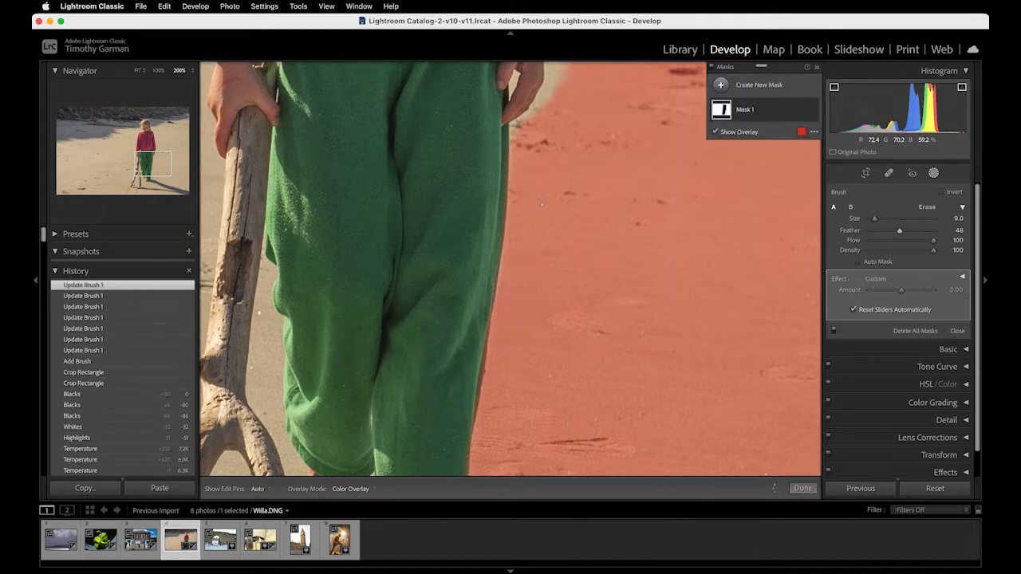
- Reduce the brush size and extend the mask up to the sleeve cuff, the child's free hand and the gap between its fingers
{"action": "left_click_drag", "start_coordinate": [573, 131], "coordinate": [565, 258]}
{"action": "mouse_move", "coordinate": [588, 111]}
{"action": "left_mouse_down"}
{"action": "mouse_move", "coordinate": [557, 142]}
{"action": "mouse_move", "coordinate": [539, 232]}
{"action": "mouse_move", "coordinate": [506, 263]}
{"action": "mouse_move", "coordinate": [519, 253]}
{"action": "left_mouse_up"}
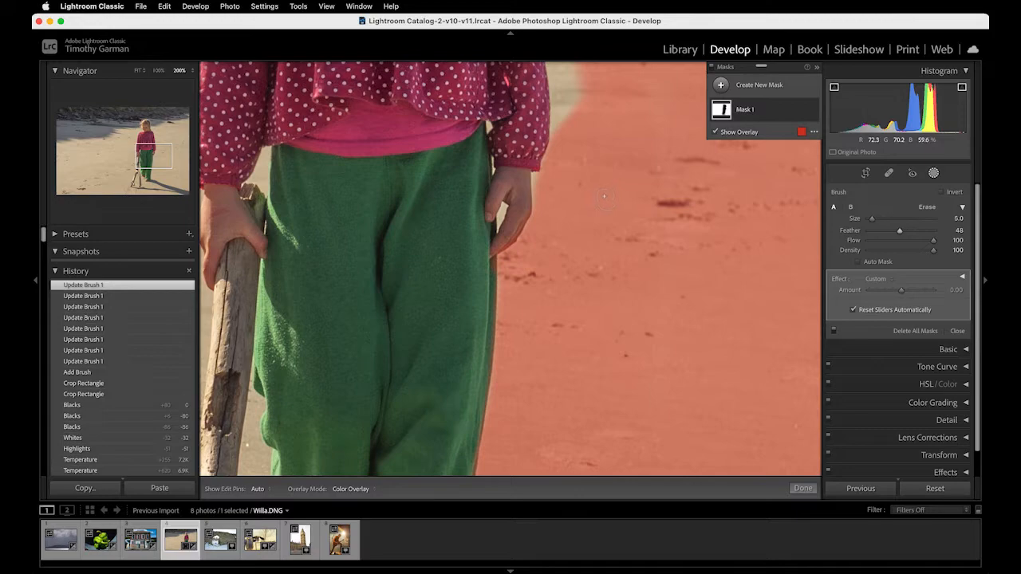
{"action": "mouse_move", "coordinate": [541, 172]}
{"action": "left_mouse_down"}
{"action": "mouse_move", "coordinate": [524, 232]}
{"action": "mouse_move", "coordinate": [503, 211]}
{"action": "mouse_move", "coordinate": [501, 228]}
{"action": "left_mouse_up"}
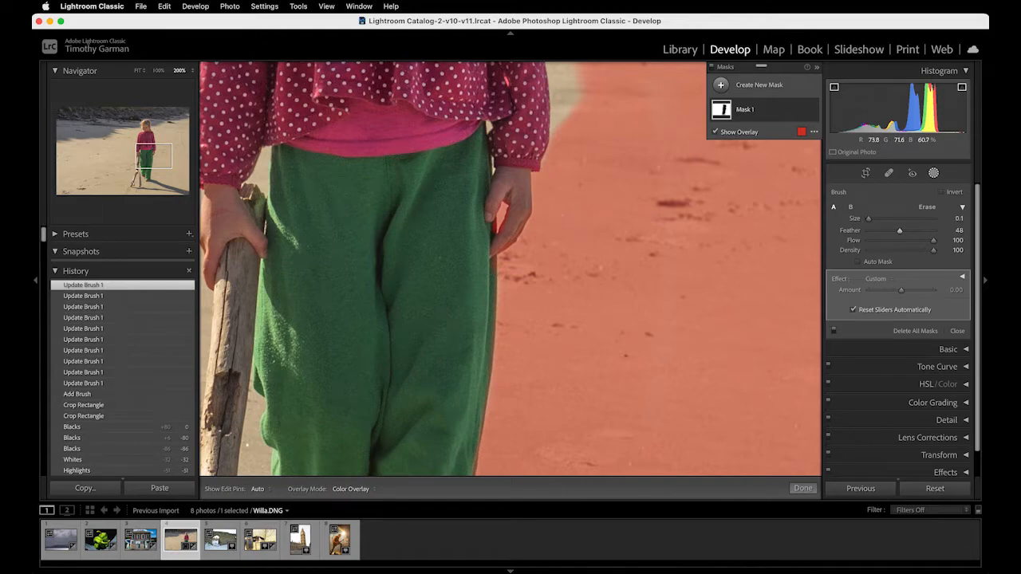
- Zoom to 400% on the child's free hand, enlarge the brush to 30.1 and brush the mask over the sand beside it
{"action": "key", "text": "super+equal"}
{"action": "key", "text": "super+equal"}
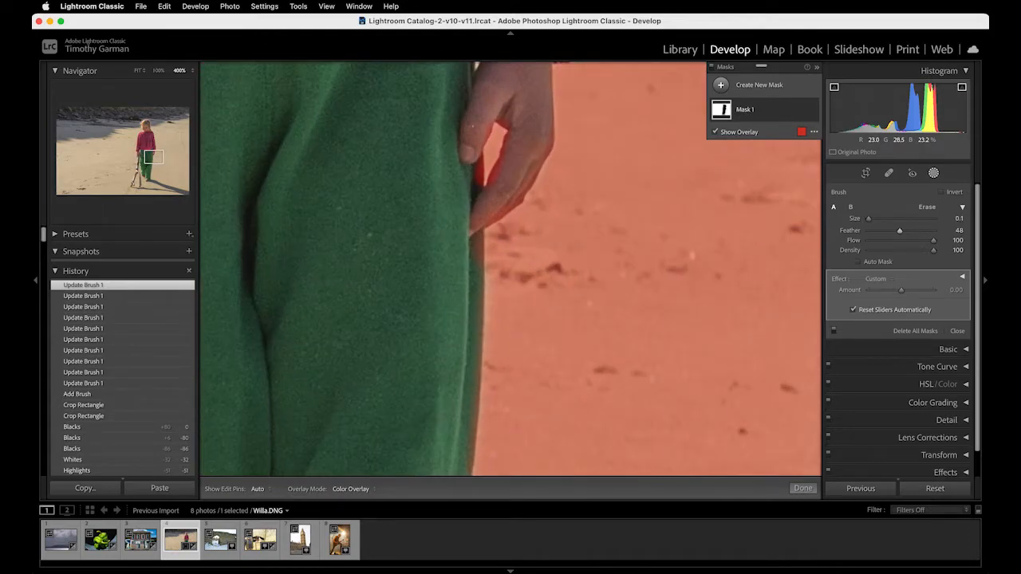
{"action": "left_click_drag", "start_coordinate": [566, 120], "coordinate": [587, 193]}
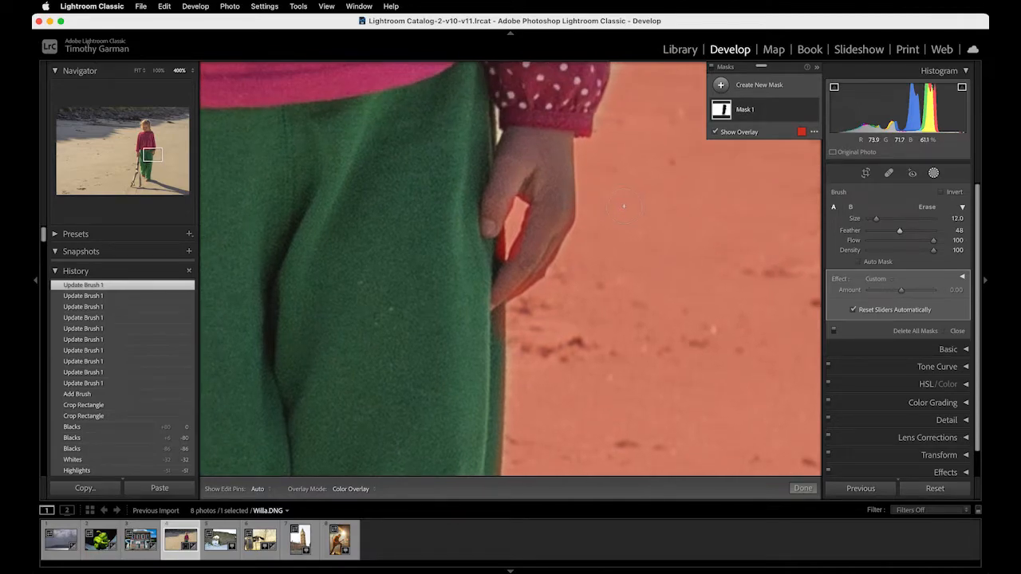
{"action": "scroll", "coordinate": [623, 206], "scroll_direction": "up", "scroll_amount": 1}
{"action": "key", "text": "alt"}
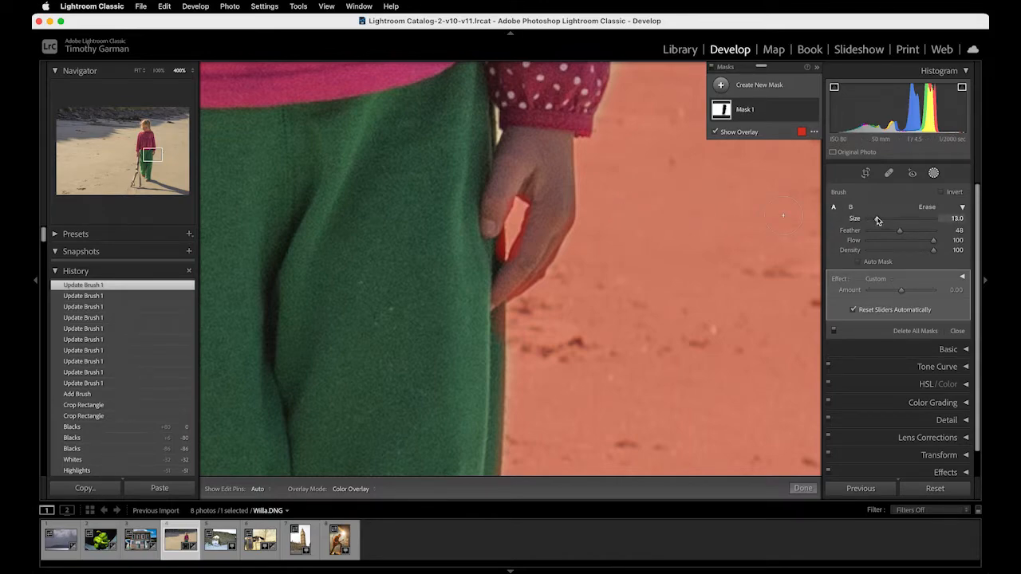
{"action": "left_click_drag", "start_coordinate": [876, 219], "coordinate": [889, 221]}
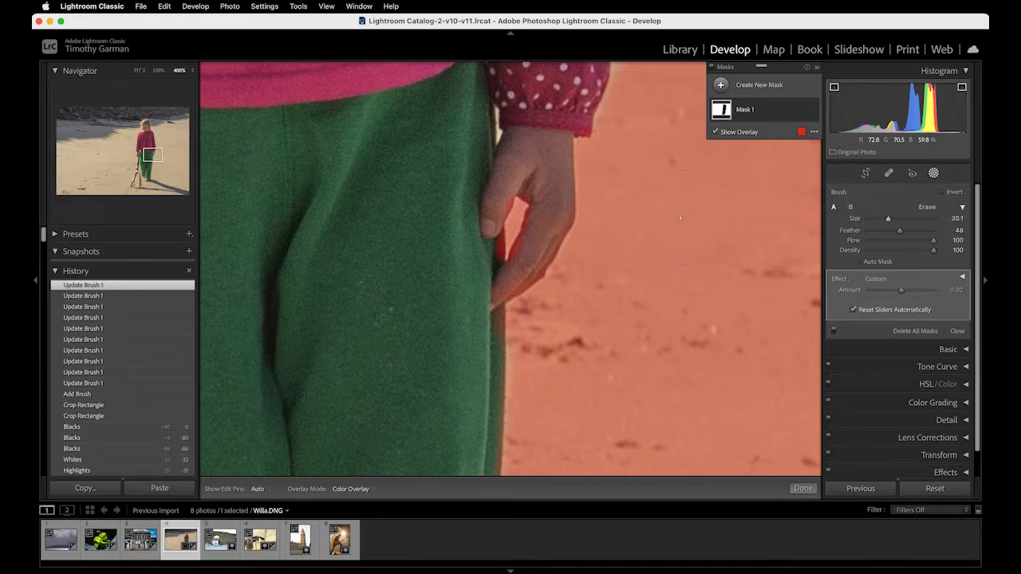
{"action": "key", "text": "h"}
{"action": "key", "text": "h"}
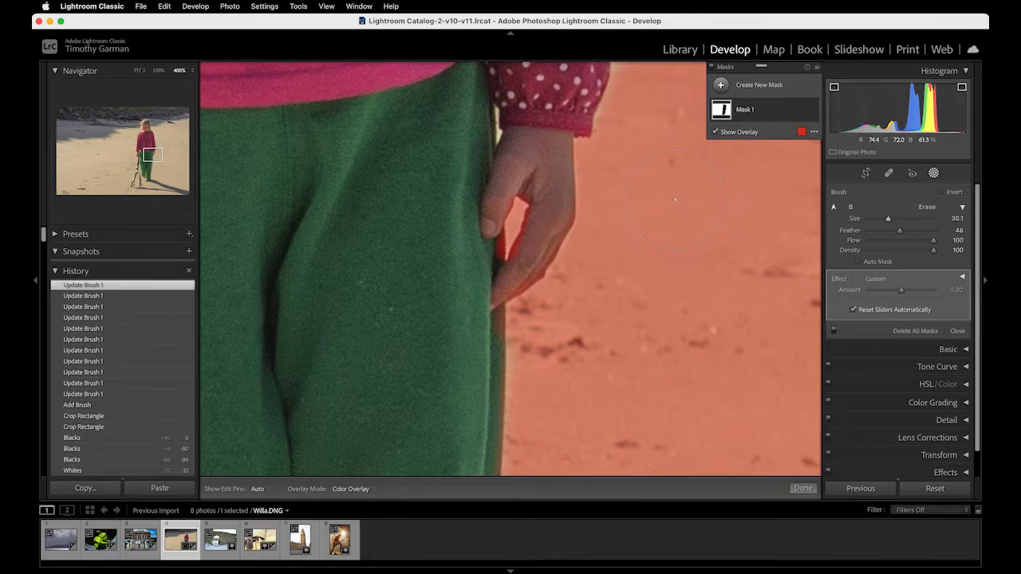
- Using the eraser at size 2.6 and feather 60, remove the mask spill from the child's fingers and adjacent trouser edge
{"action": "key", "text": "alt"}
{"action": "left_click_drag", "start_coordinate": [862, 220], "coordinate": [870, 221]}
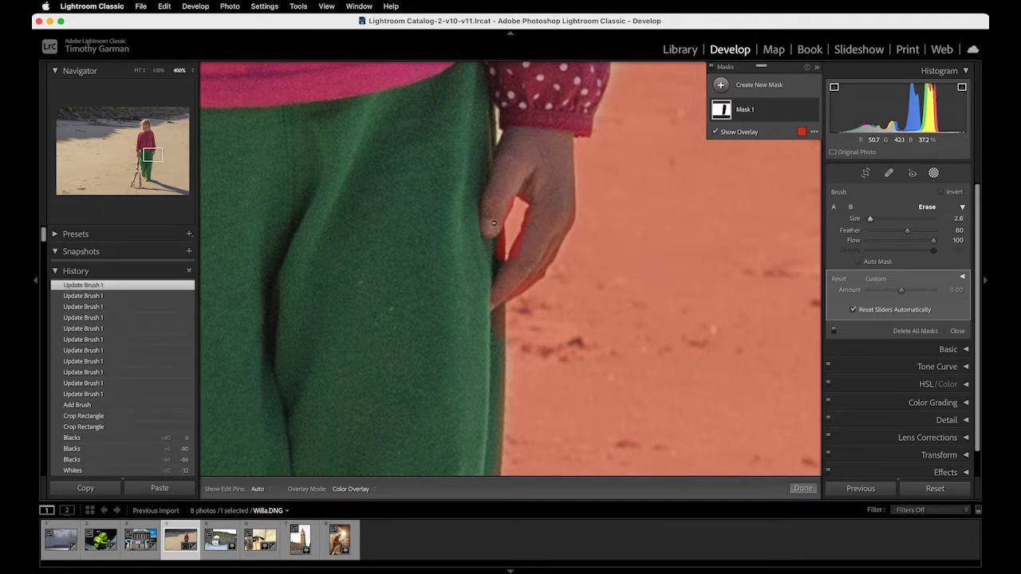
{"action": "key", "text": "h"}
{"action": "mouse_move", "coordinate": [495, 257]}
{"action": "left_mouse_down"}
{"action": "mouse_move", "coordinate": [493, 229]}
{"action": "mouse_move", "coordinate": [503, 253]}
{"action": "left_mouse_up"}
{"action": "key", "text": "h"}
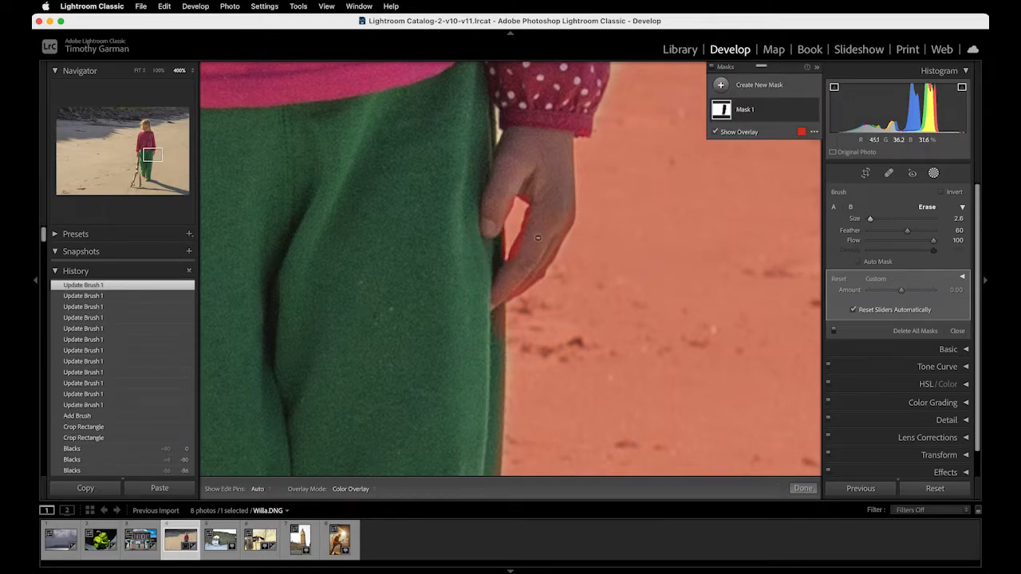
{"action": "key", "text": "h"}
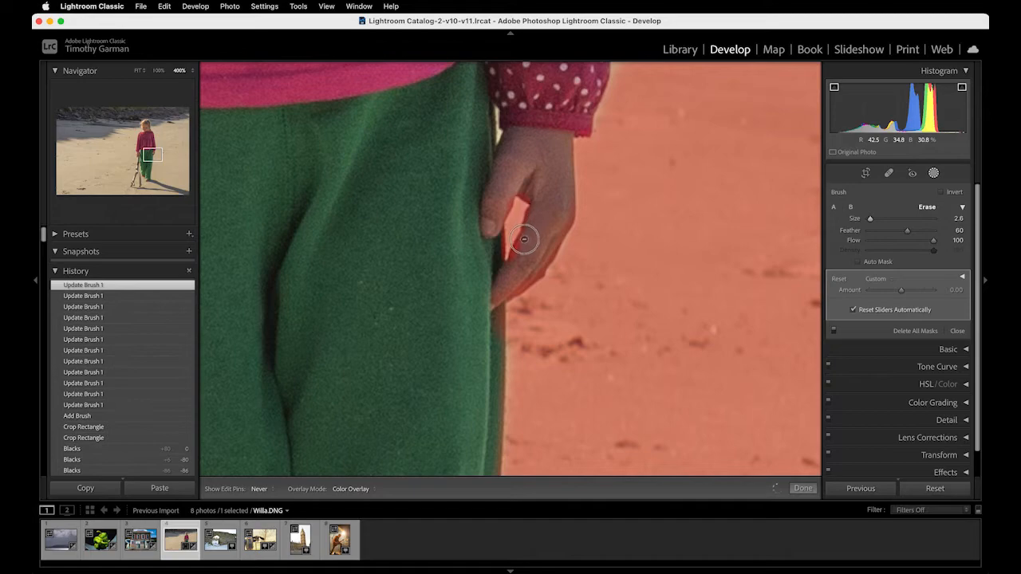
{"action": "left_click_drag", "start_coordinate": [510, 267], "coordinate": [510, 268]}
{"action": "left_click_drag", "start_coordinate": [492, 232], "coordinate": [500, 280]}
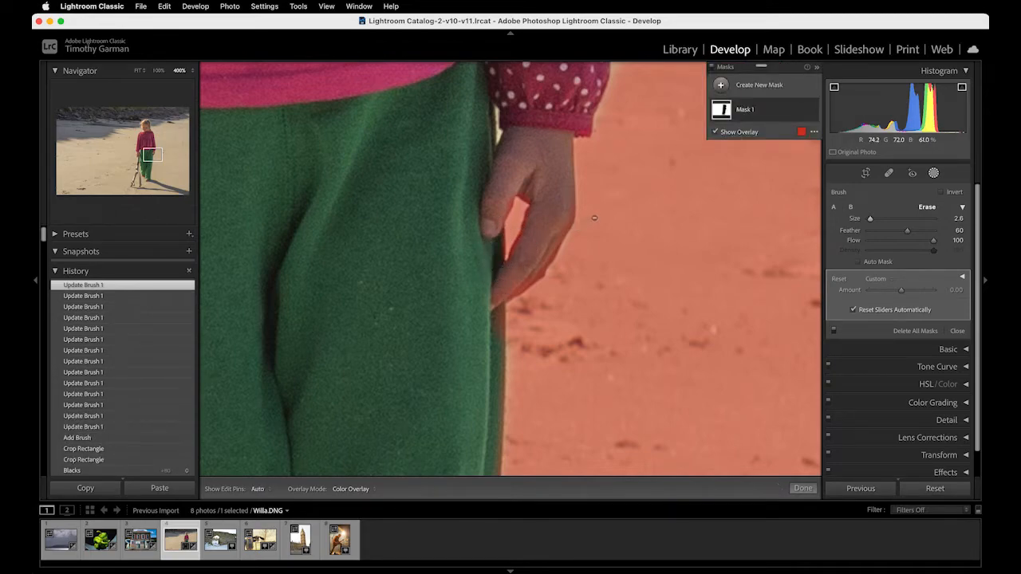
{"action": "key", "text": "alt"}
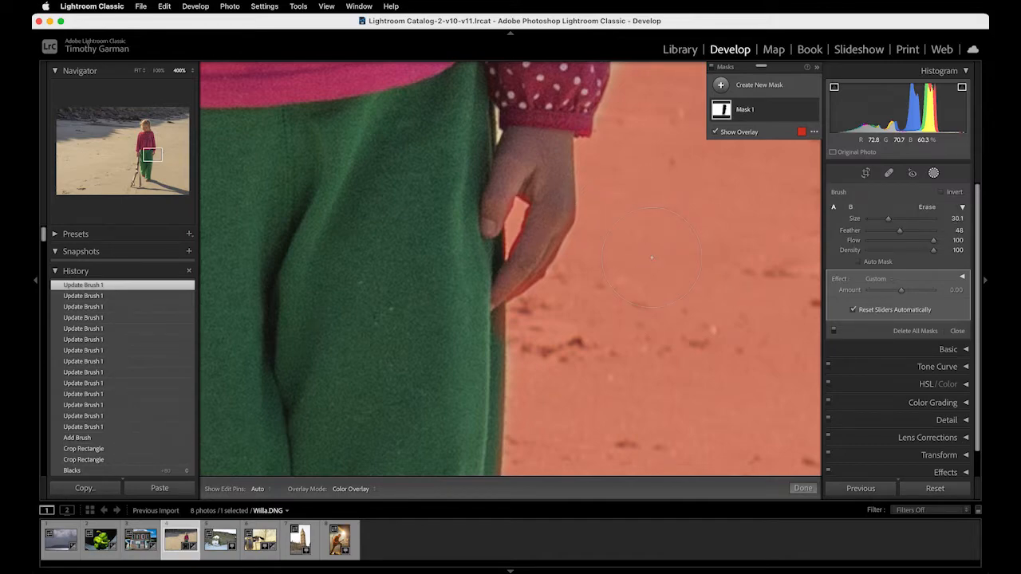
- Check the background mask around the child across the whole photo
{"action": "key", "text": "super+minus"}
{"action": "key", "text": "super+minus"}
{"action": "key", "text": "super+minus"}
{"action": "key", "text": "super+minus"}
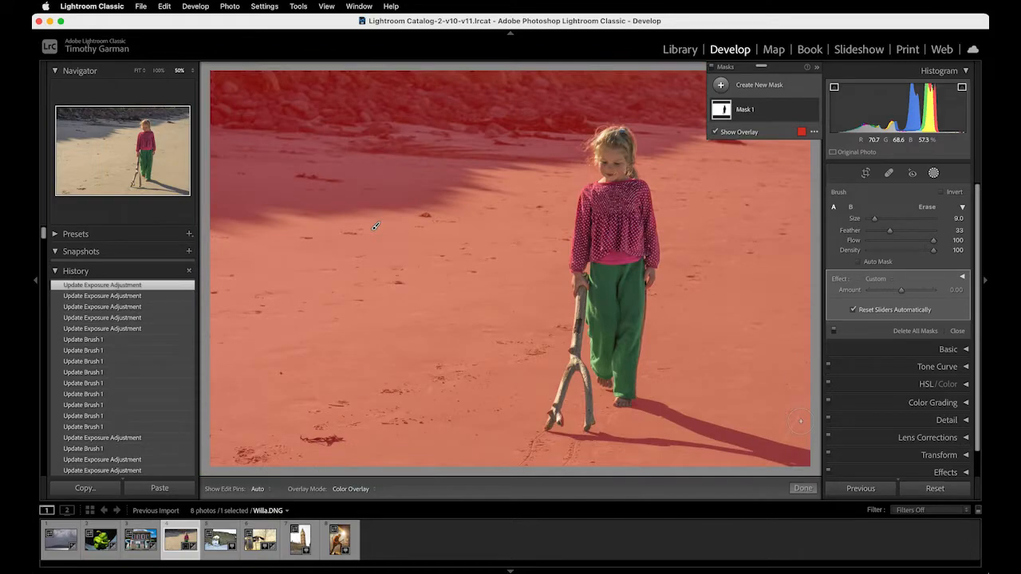
- Reveal the full effect settings for the background mask, hide its overlay and lower its Exposure to −0.87
{"action": "left_click", "coordinate": [716, 133]}
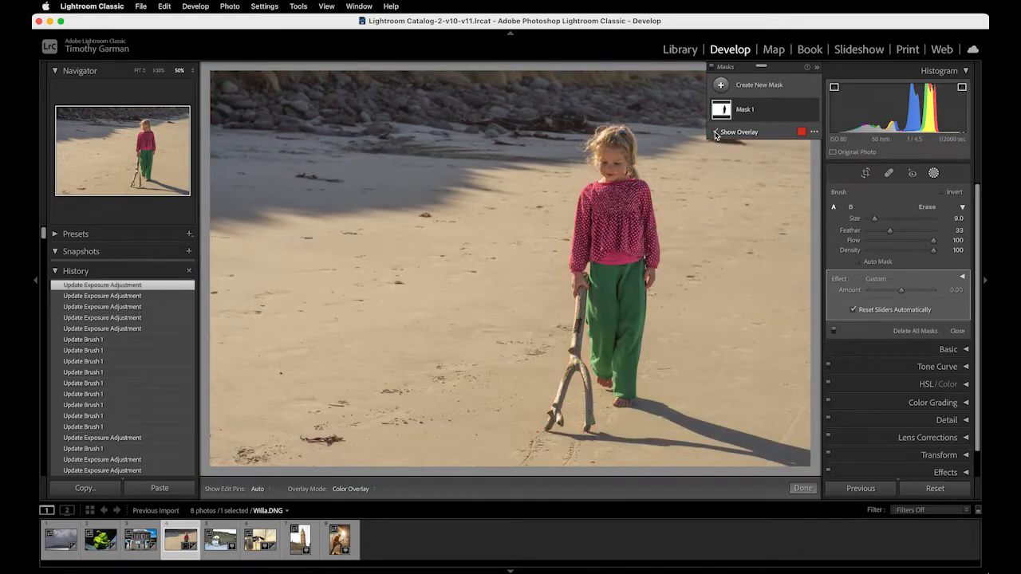
{"action": "left_click", "coordinate": [716, 132]}
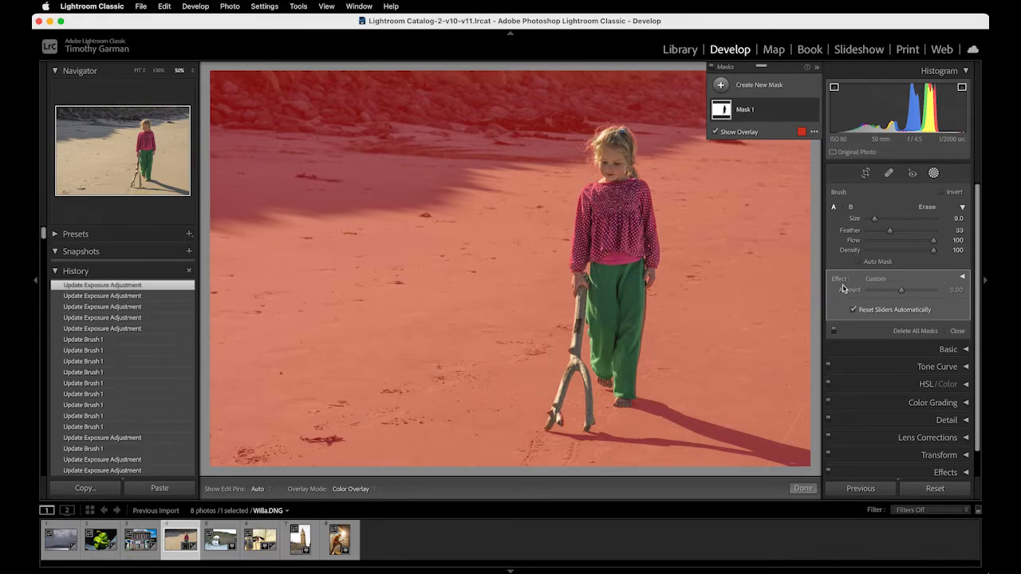
{"action": "left_click", "coordinate": [962, 277]}
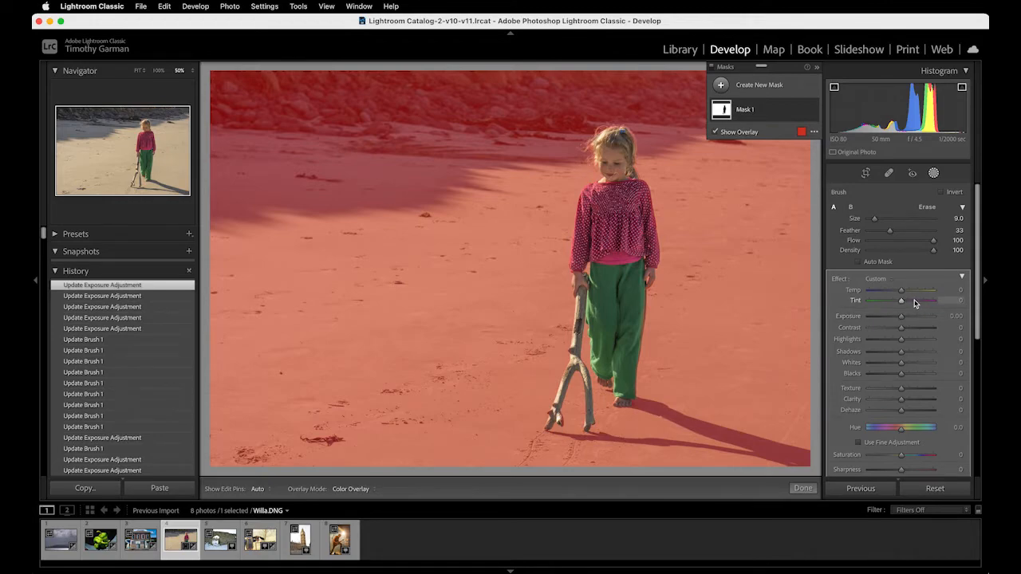
{"action": "left_click", "coordinate": [715, 132]}
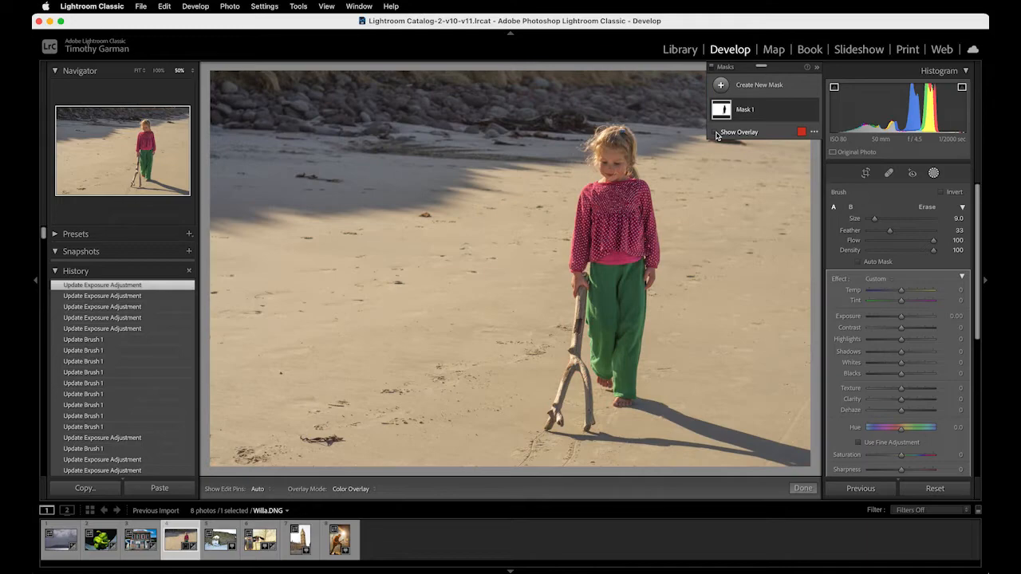
{"action": "left_click", "coordinate": [901, 318]}
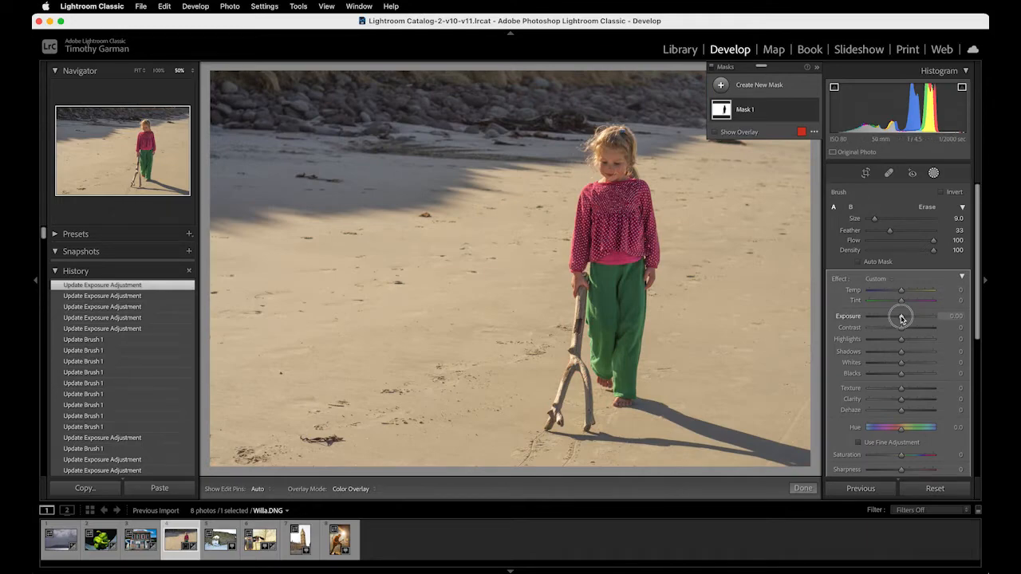
{"action": "left_click_drag", "start_coordinate": [902, 318], "coordinate": [895, 319]}
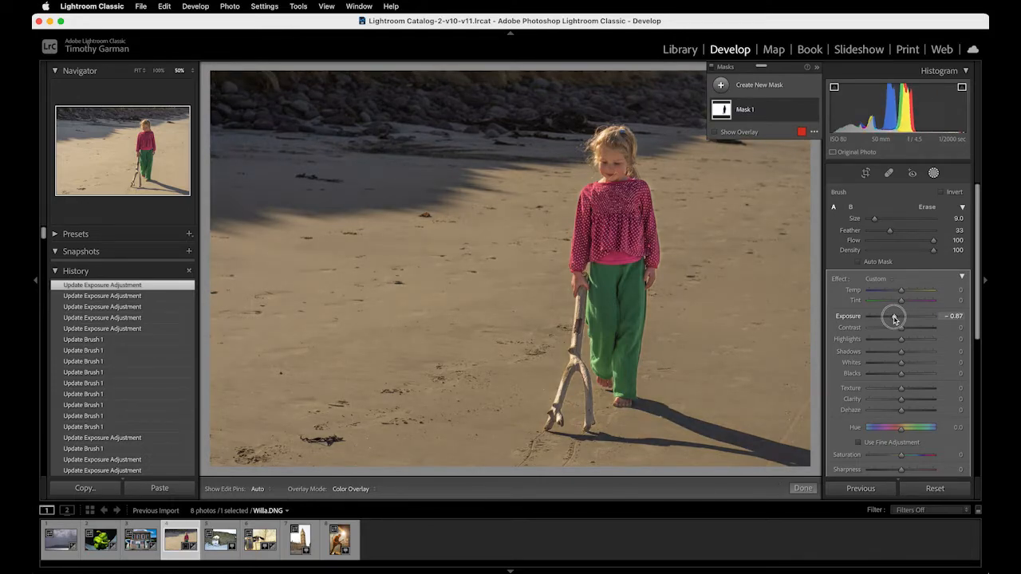
{"action": "left_click_drag", "start_coordinate": [894, 319], "coordinate": [894, 319]}
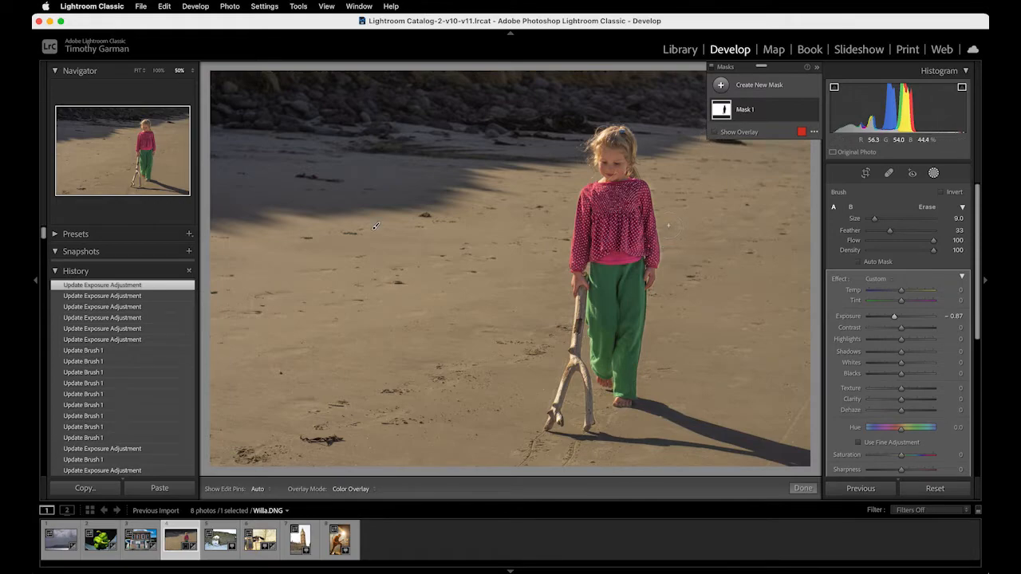
- Touch up the background mask with the brush where the sand meets the child, and check its coverage with the overlay
{"action": "key", "text": "h"}
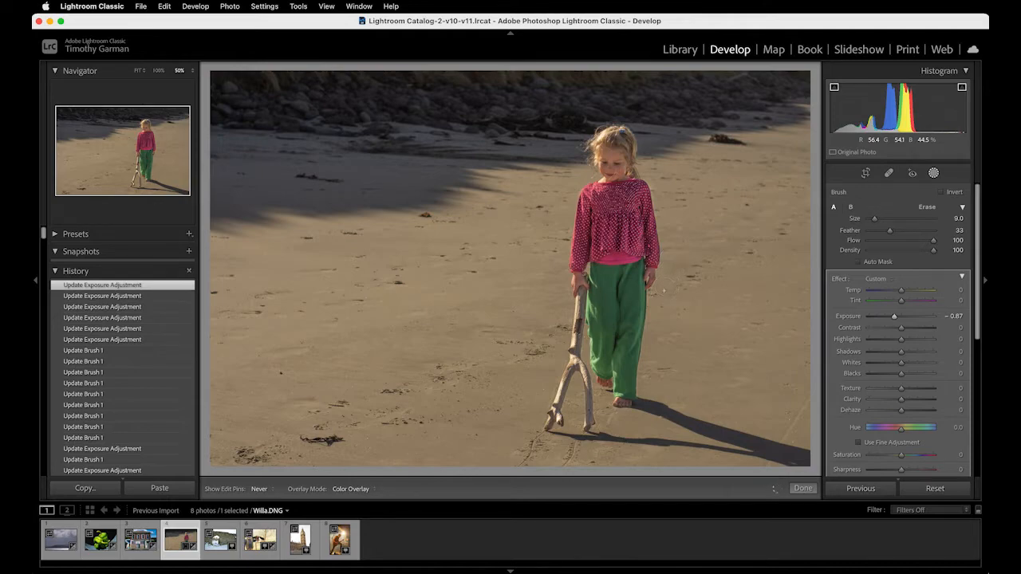
{"action": "key", "text": "h"}
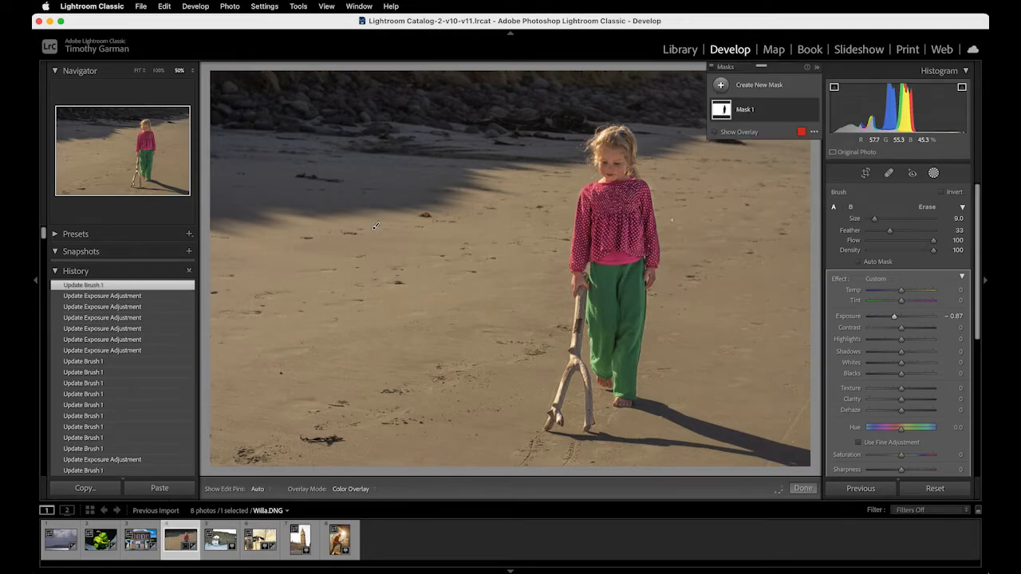
{"action": "key", "text": "h"}
{"action": "key", "text": "h"}
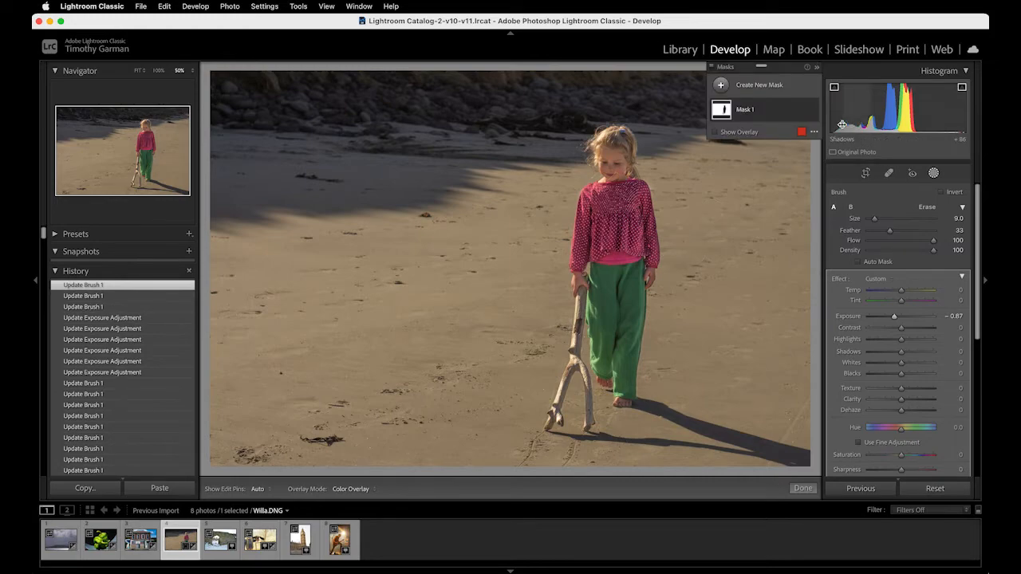
{"action": "left_click", "coordinate": [716, 133]}
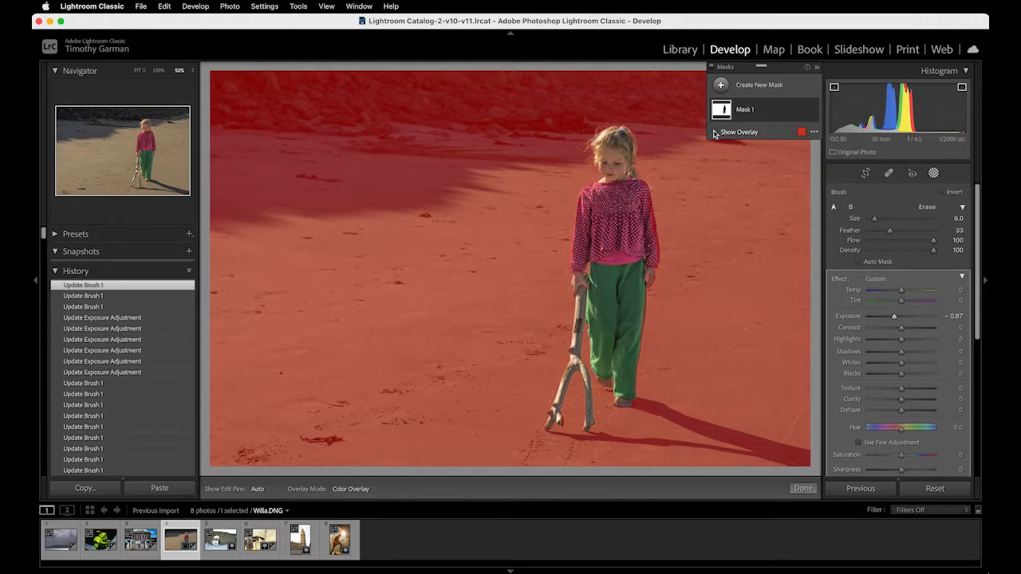
{"action": "left_click", "coordinate": [715, 133]}
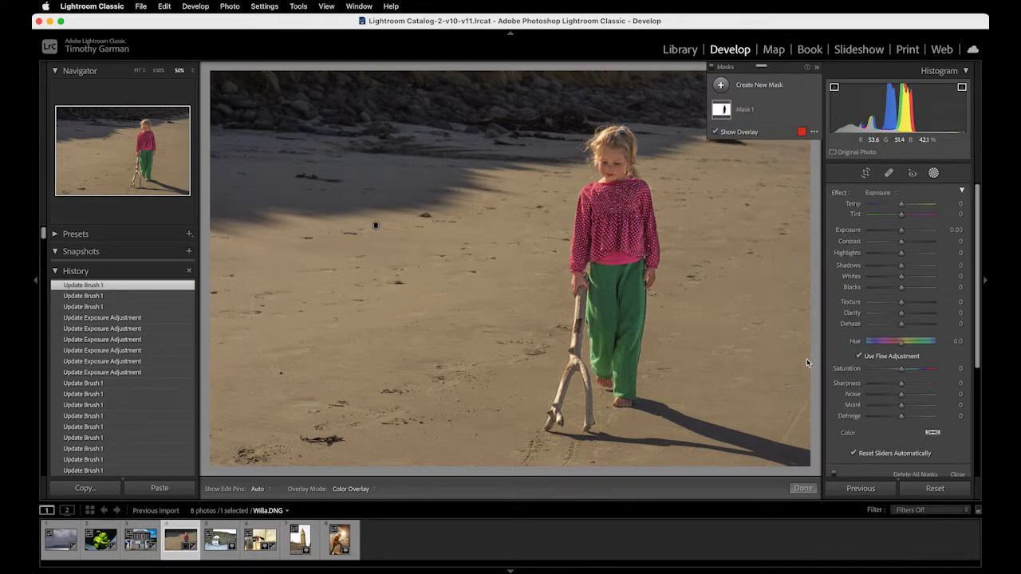
- Create a second brush mask painted over the child's face, hide its overlay and set its Clarity to 26
{"action": "left_click", "coordinate": [721, 86]}
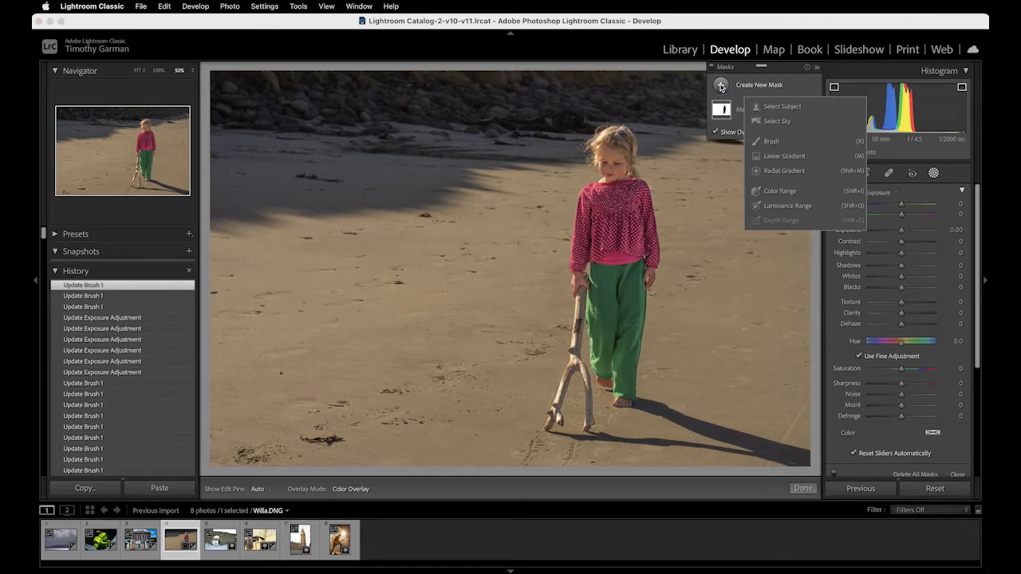
{"action": "left_click", "coordinate": [766, 142]}
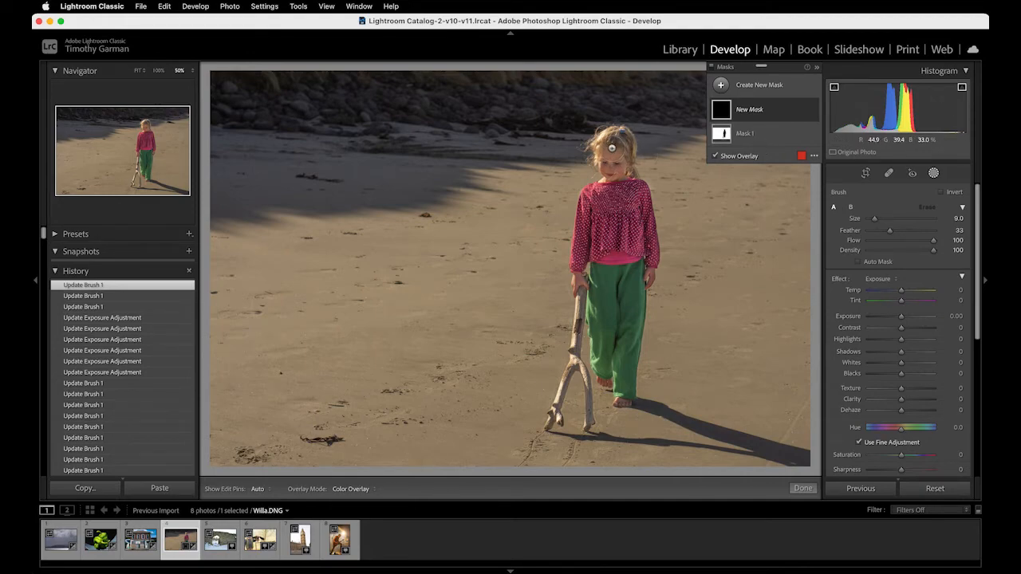
{"action": "key", "text": "h"}
{"action": "mouse_move", "coordinate": [612, 148]}
{"action": "left_mouse_down"}
{"action": "mouse_move", "coordinate": [609, 184]}
{"action": "mouse_move", "coordinate": [618, 180]}
{"action": "left_mouse_up"}
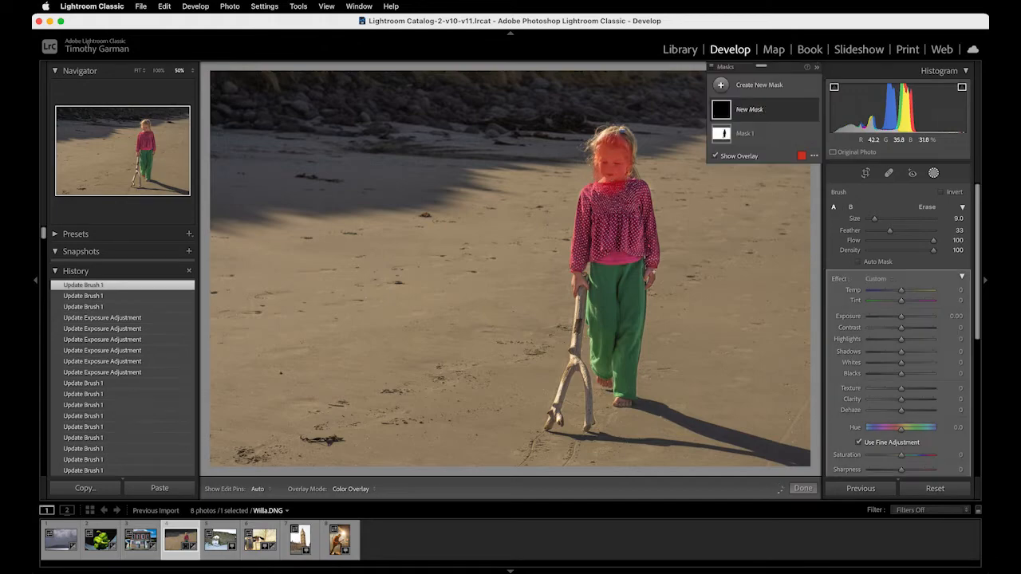
{"action": "left_click", "coordinate": [716, 156]}
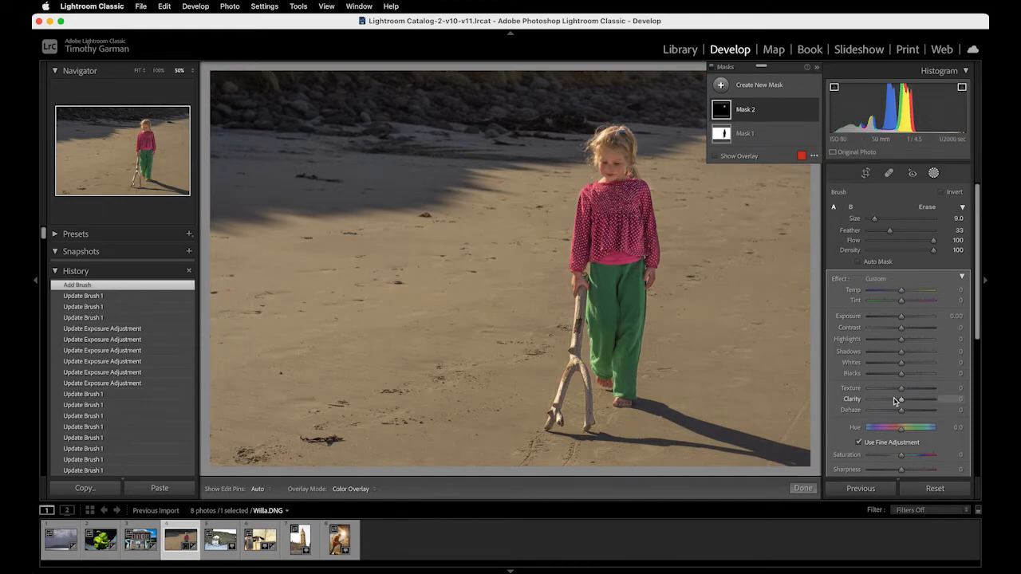
{"action": "mouse_move", "coordinate": [901, 402]}
{"action": "left_mouse_down"}
{"action": "mouse_move", "coordinate": [860, 400]}
{"action": "mouse_move", "coordinate": [918, 402]}
{"action": "mouse_move", "coordinate": [875, 403]}
{"action": "mouse_move", "coordinate": [909, 405]}
{"action": "left_mouse_up"}
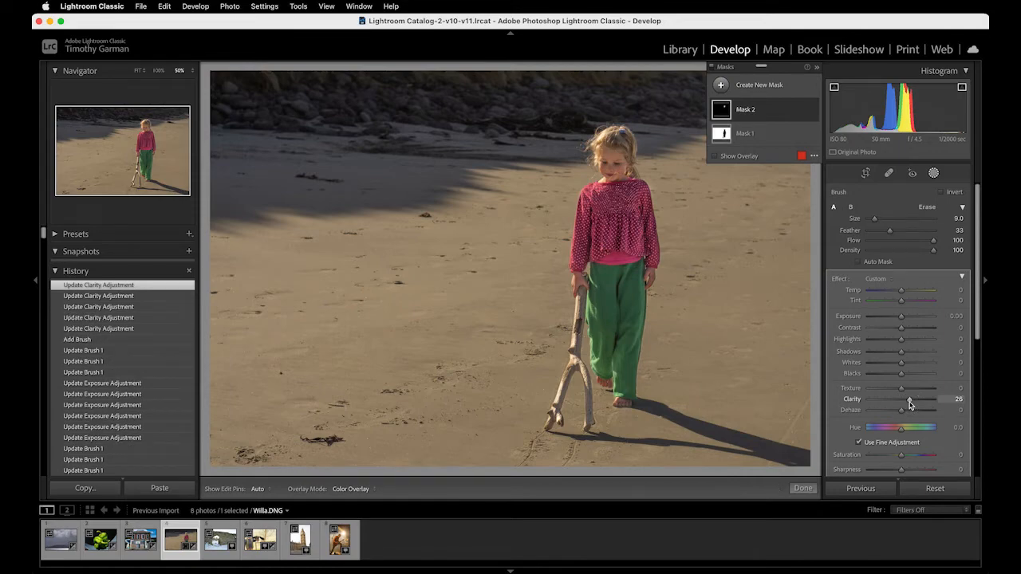